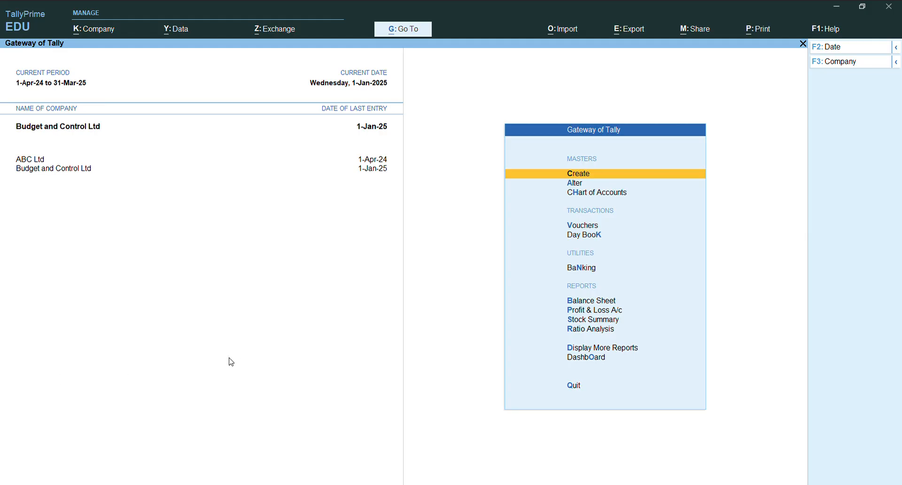
- Start a new budget master named "Budget for Feb to Mar,2025" under Primary
{"action": "key", "text": "Return"}
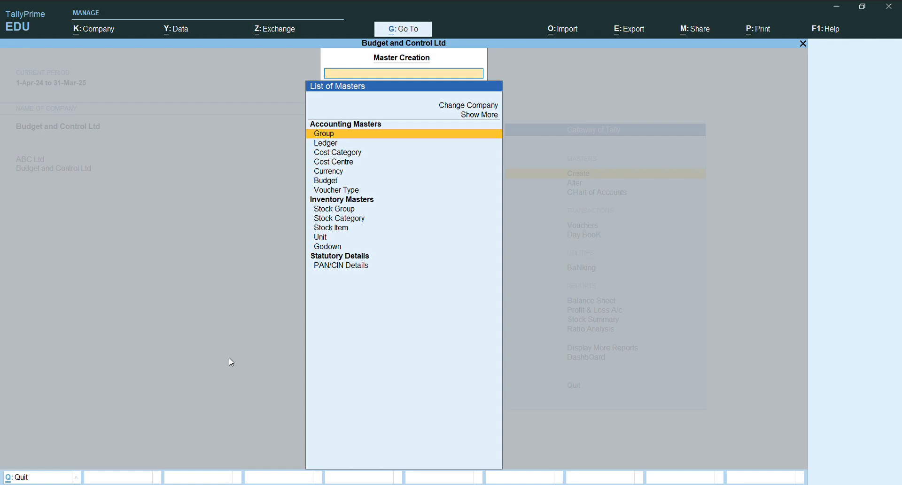
{"action": "key", "text": "Down"}
{"action": "key", "text": "Down"}
{"action": "key", "text": "Down"}
{"action": "key", "text": "Down"}
{"action": "key", "text": "Down"}
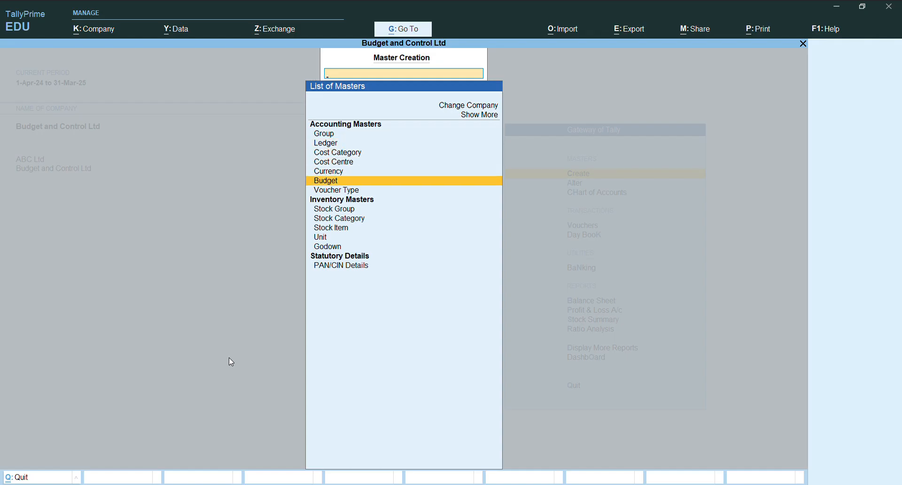
{"action": "key", "text": "Return"}
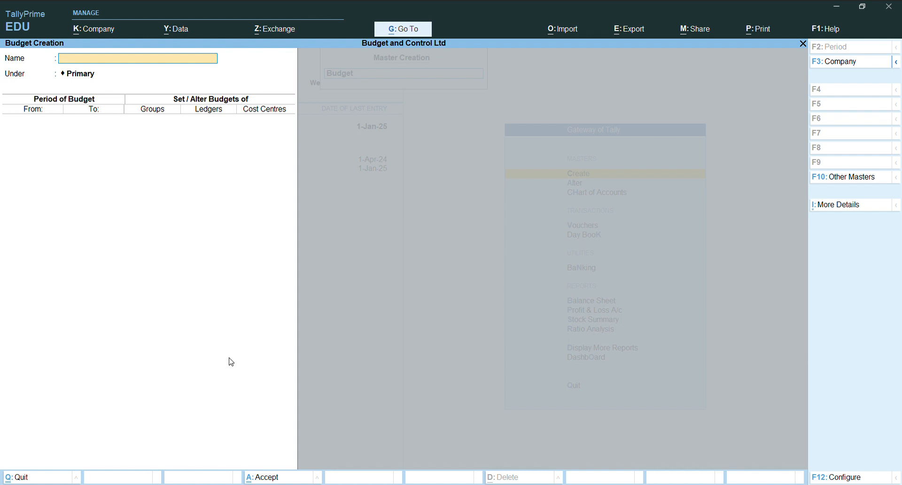
{"action": "type", "text": "Budge"}
{"action": "type", "text": "t for Feb to Mar,2025"}
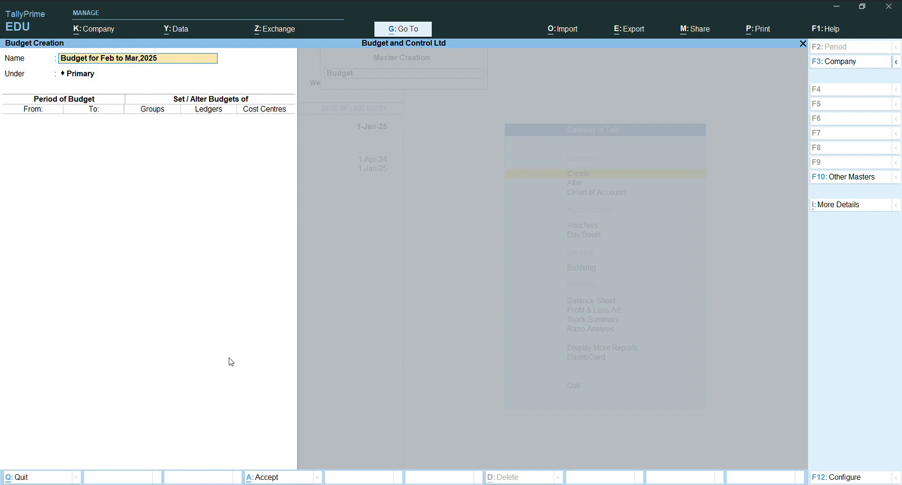
{"action": "key", "text": "Return"}
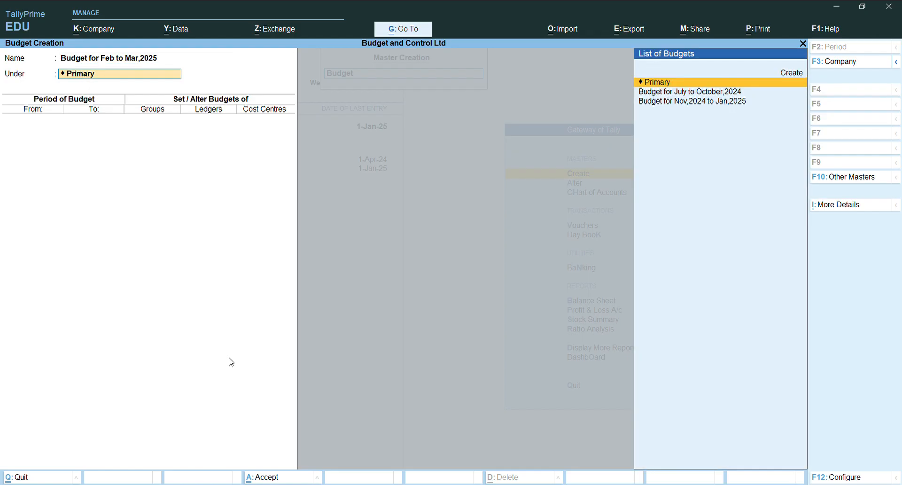
{"action": "key", "text": "Return"}
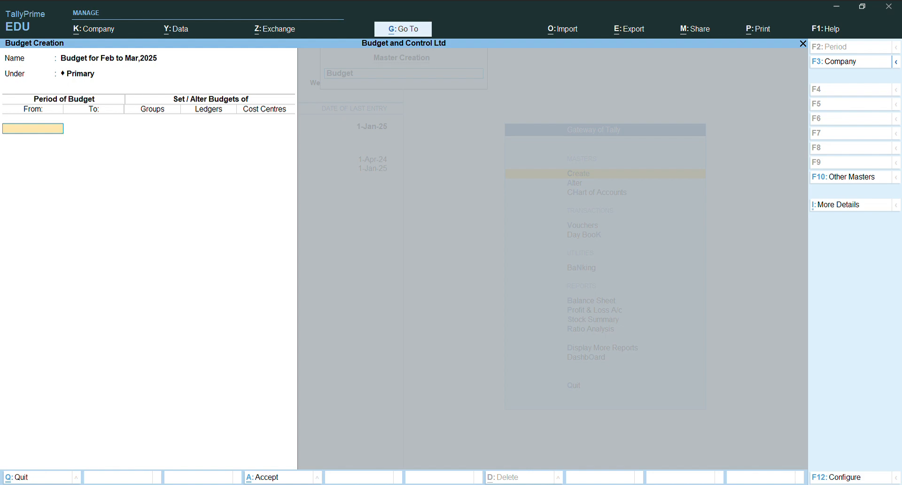
- Set the budget period from 1-Feb-25 to 1-Mar-25 and turn on budgets for cost centres only
{"action": "type", "text": "-02-2025"}
{"action": "key", "text": "Return"}
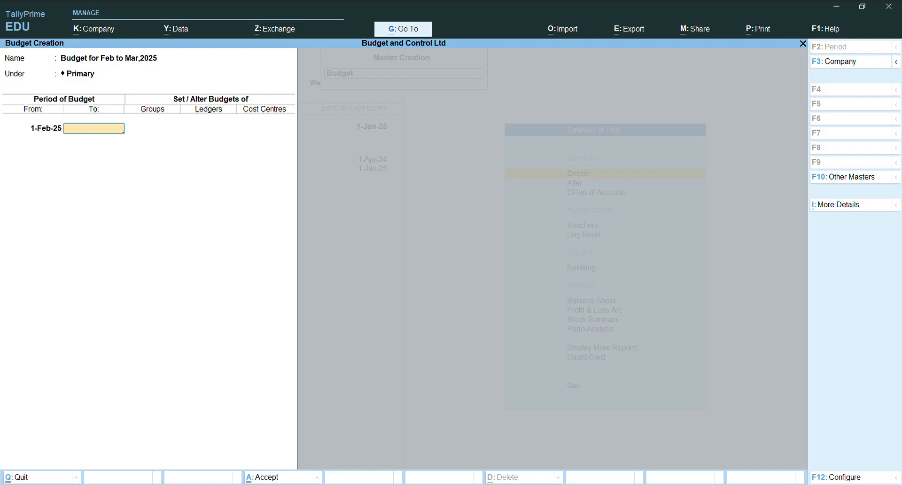
{"action": "type", "text": "1-03-2025"}
{"action": "key", "text": "Return"}
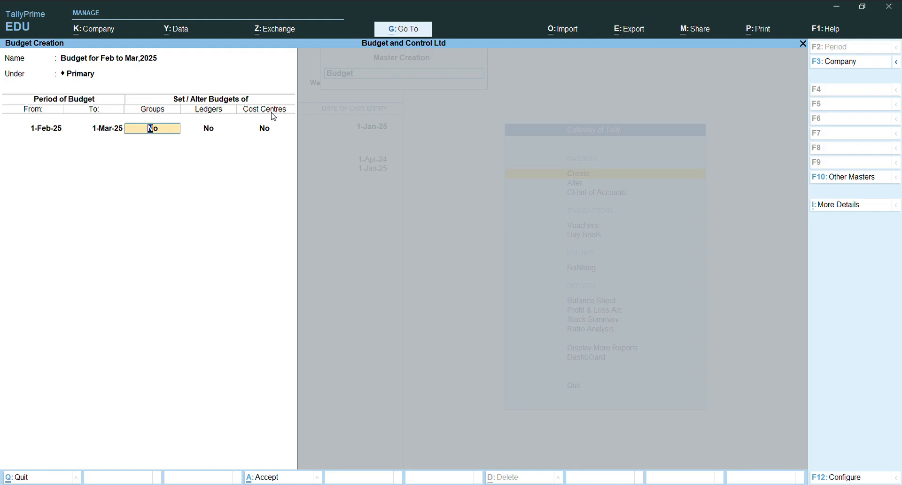
{"action": "key", "text": "Return"}
{"action": "key", "text": "Return"}
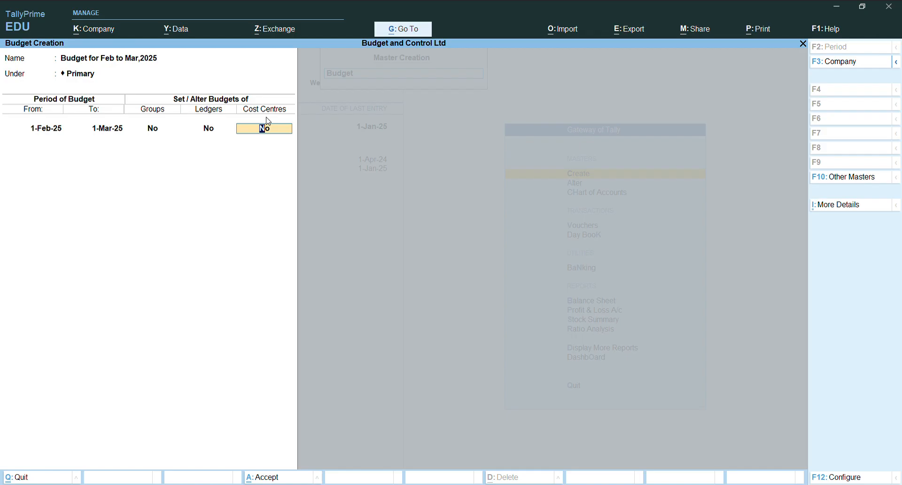
{"action": "type", "text": "y"}
{"action": "key", "text": "Return"}
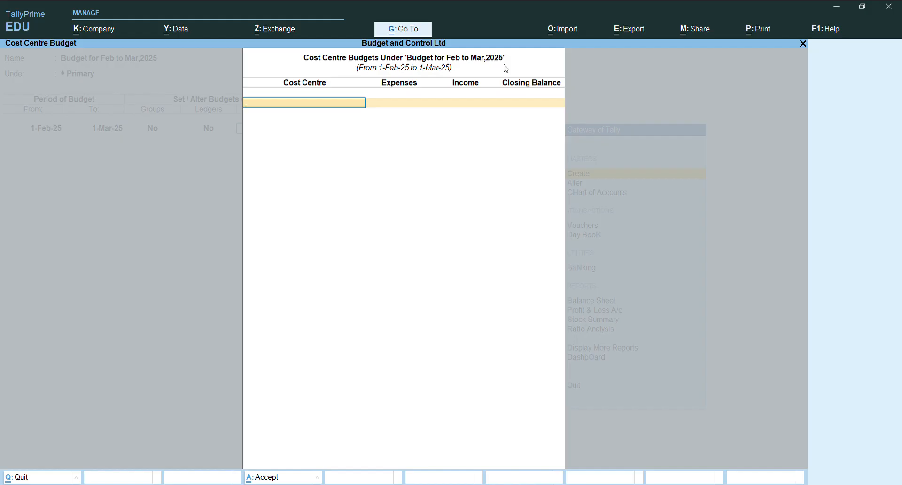
- Budget the Soft Toys cost centre with expenses of 4,000, income of 10,000 and a closing balance of 6,000
{"action": "key", "text": "space"}
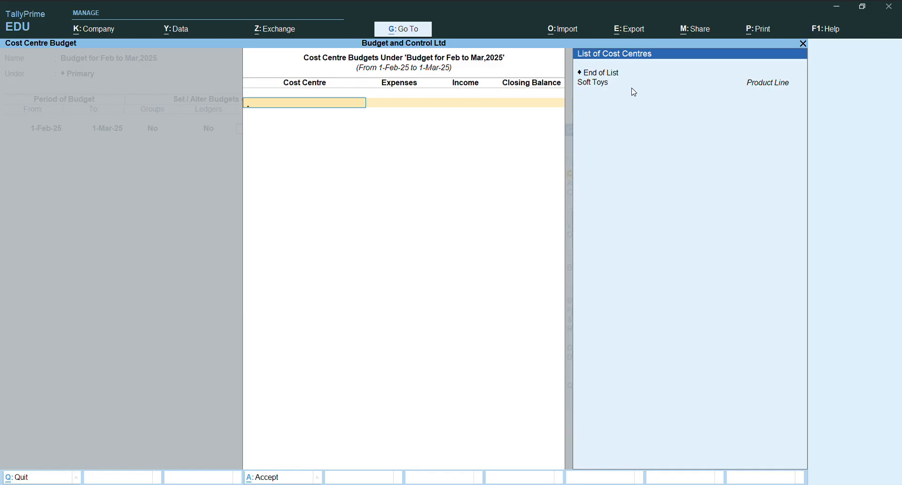
{"action": "key", "text": "Down"}
{"action": "key", "text": "Down"}
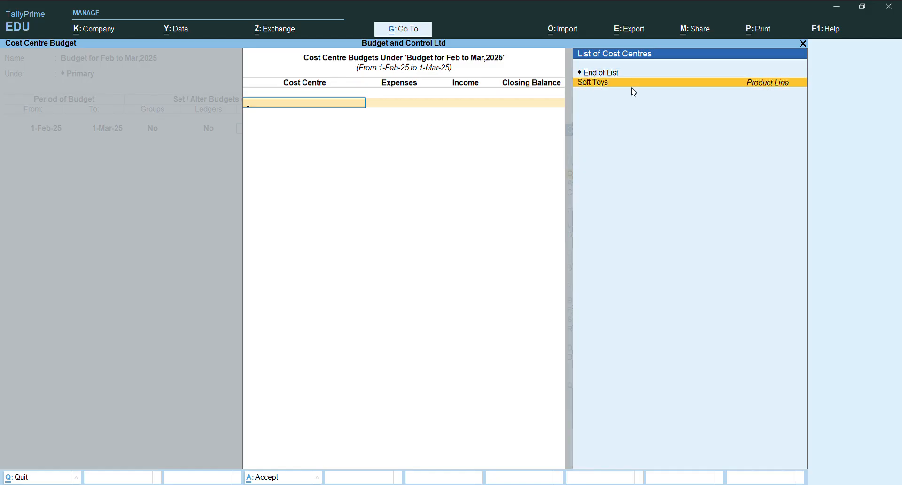
{"action": "key", "text": "Return"}
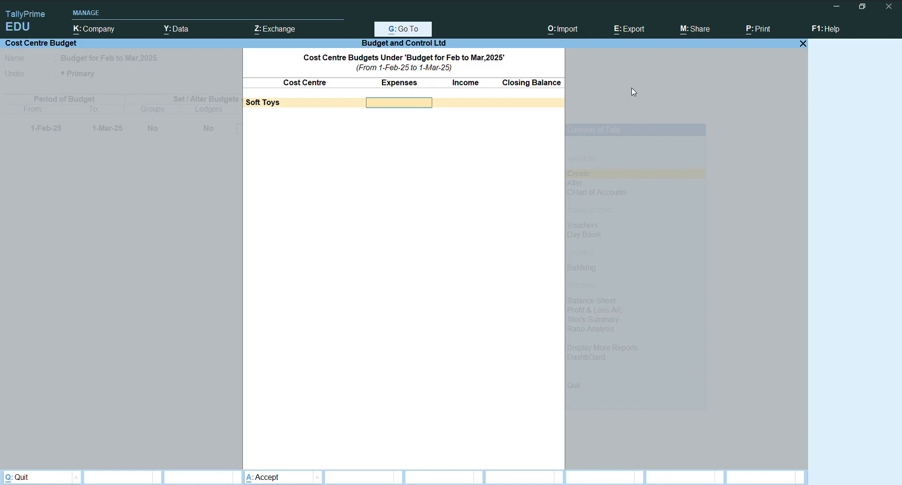
{"action": "type", "text": "4000"}
{"action": "key", "text": "Return"}
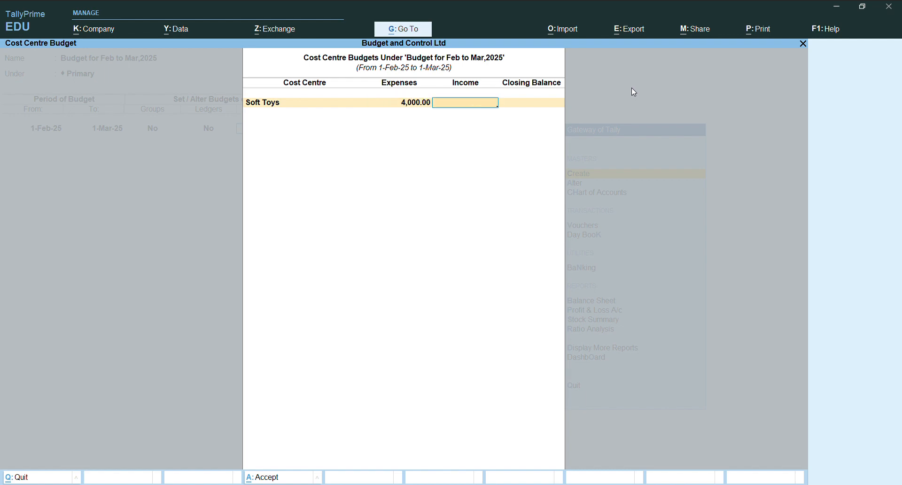
{"action": "type", "text": "10000"}
{"action": "key", "text": "Return"}
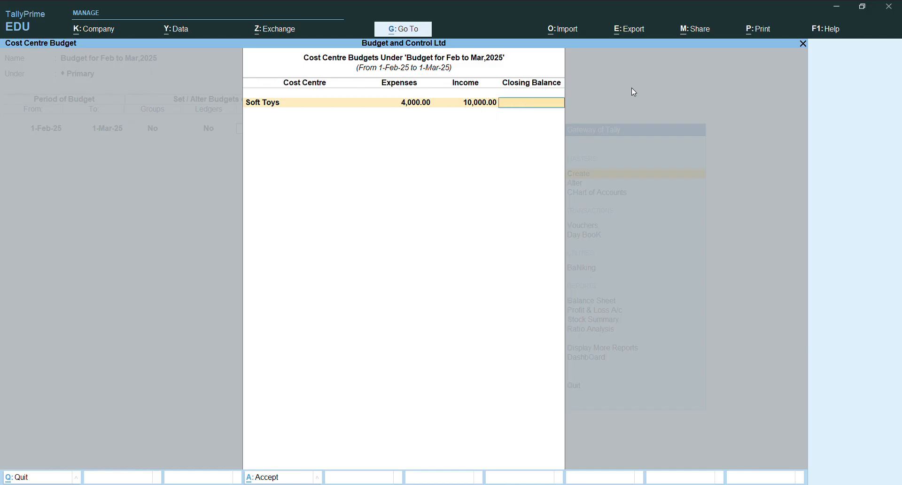
{"action": "type", "text": "6000"}
{"action": "key", "text": "Return"}
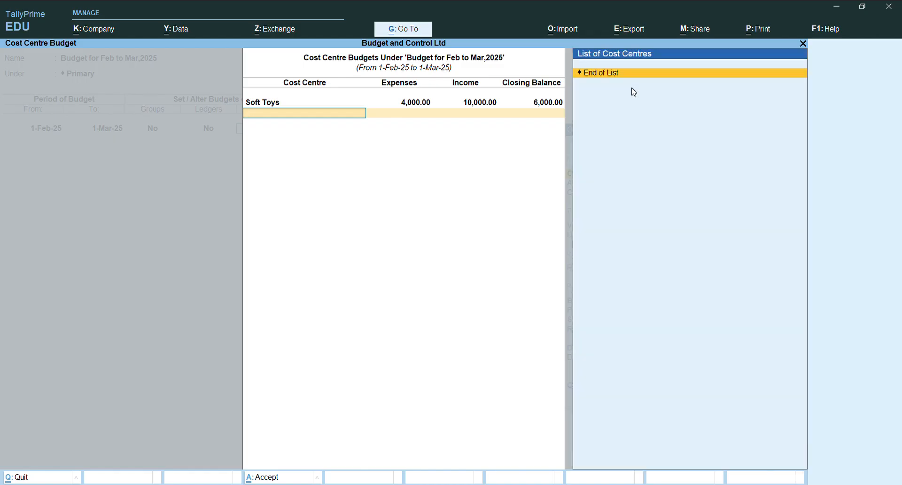
- Create a cost centre named Photo Frame in the Product Line category under Primary for the second budget row
{"action": "key", "text": "alt+c"}
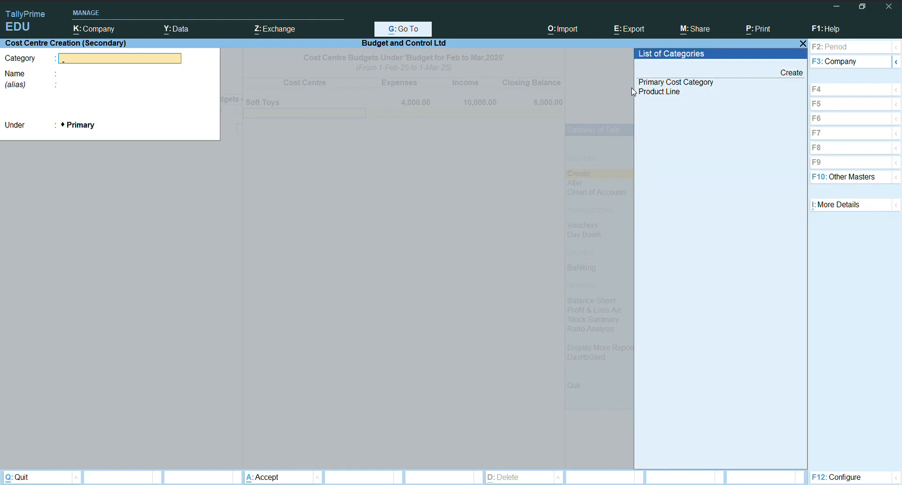
{"action": "key", "text": "Down"}
{"action": "key", "text": "Down"}
{"action": "key", "text": "Down"}
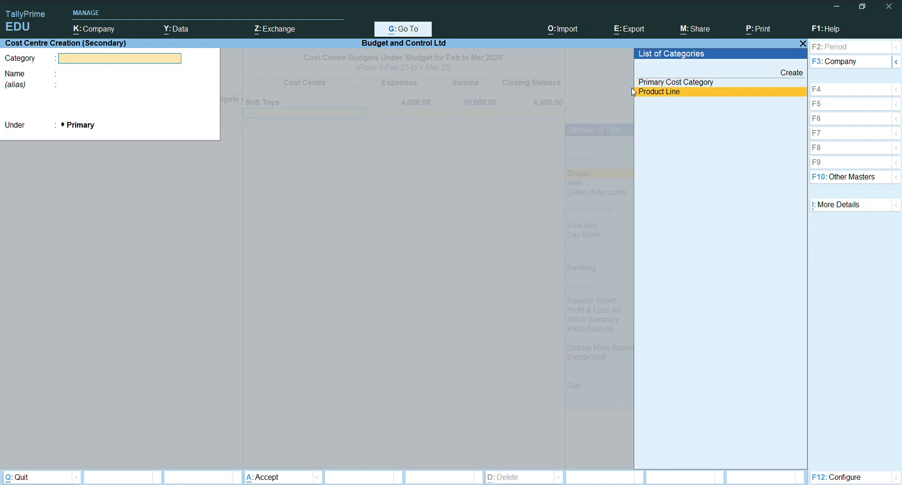
{"action": "key", "text": "Return"}
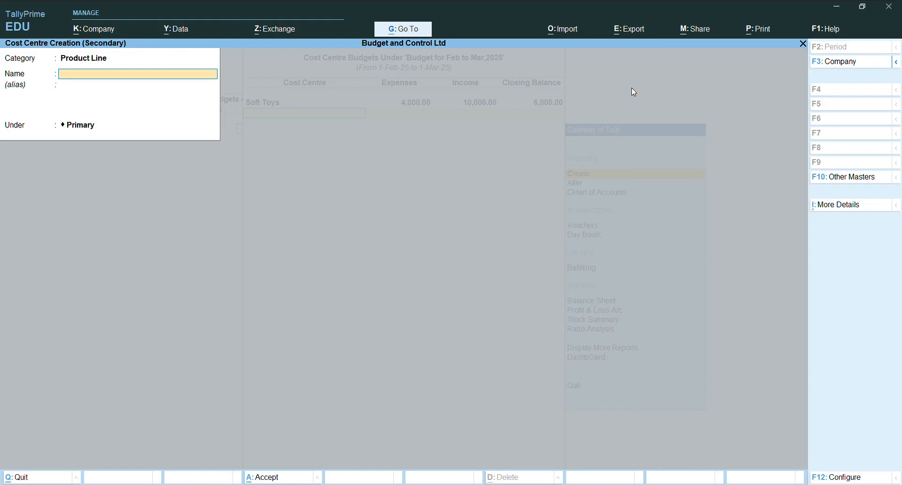
{"action": "type", "text": "Photo Fram"}
{"action": "key", "text": "Return"}
{"action": "key", "text": "Return"}
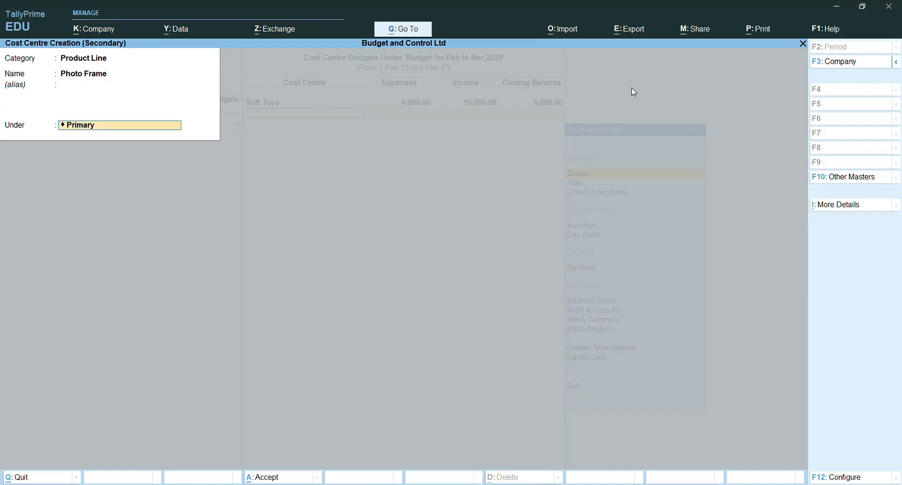
{"action": "key", "text": "Return"}
{"action": "key", "text": "Return"}
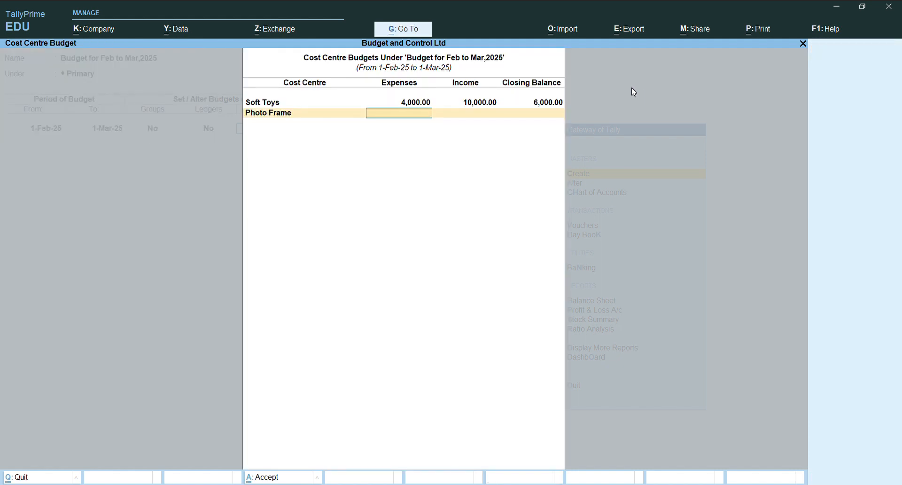
- Budget the Photo Frame cost centre with expenses of 3,000, income of 5,500 and a closing balance of 2,500
{"action": "type", "text": "3000"}
{"action": "key", "text": "Return"}
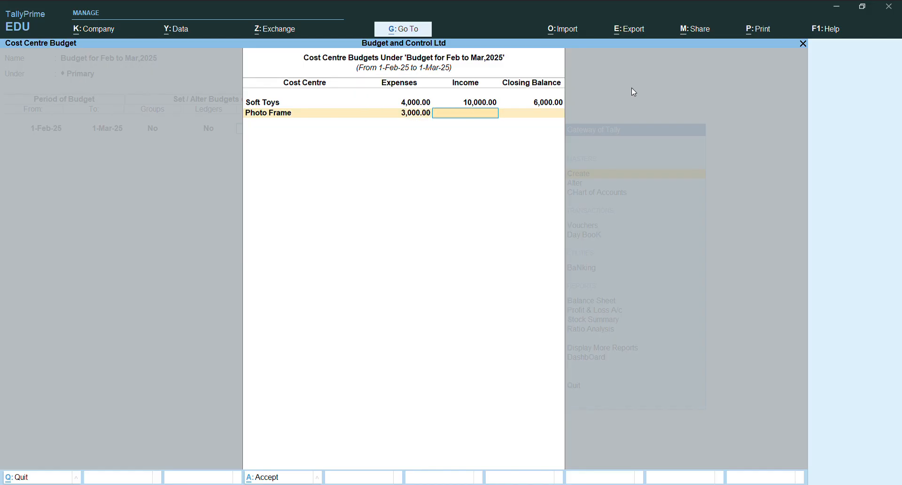
{"action": "type", "text": "5500"}
{"action": "key", "text": "Return"}
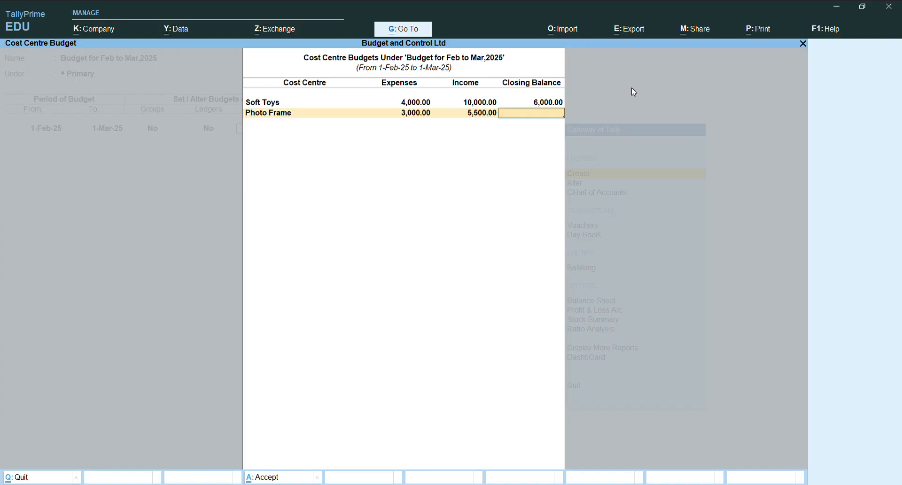
{"action": "type", "text": "2500"}
{"action": "key", "text": "Return"}
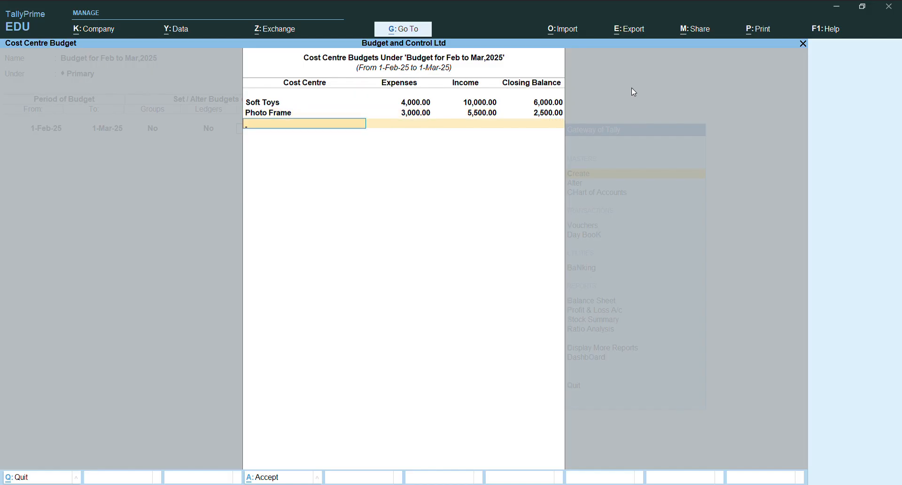
- End the cost centre list, save the budget and return to the Gateway of Tally
{"action": "key", "text": "Return"}
{"action": "key", "text": "Return"}
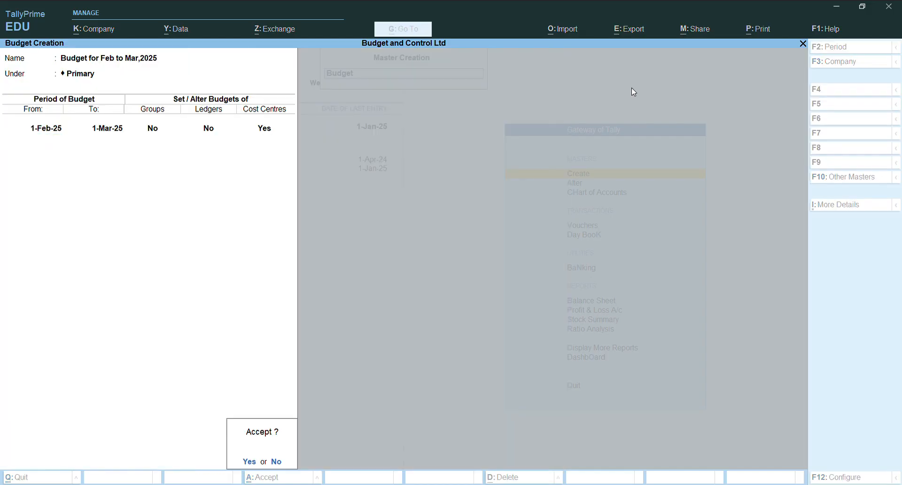
{"action": "key", "text": "Return"}
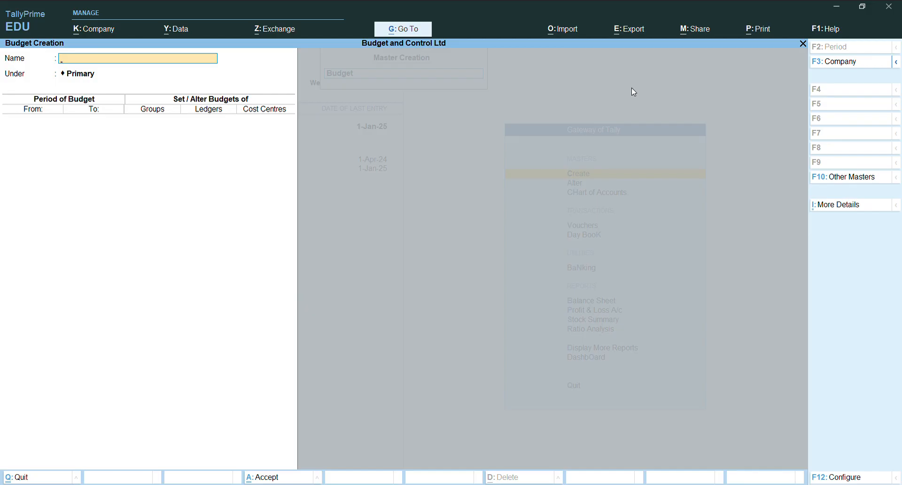
{"action": "key", "text": "Escape"}
{"action": "key", "text": "Return"}
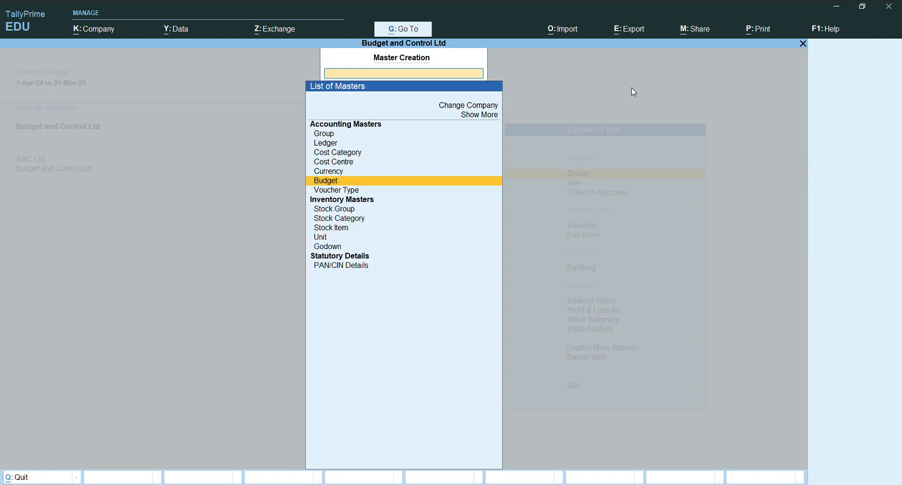
{"action": "key", "text": "Escape"}
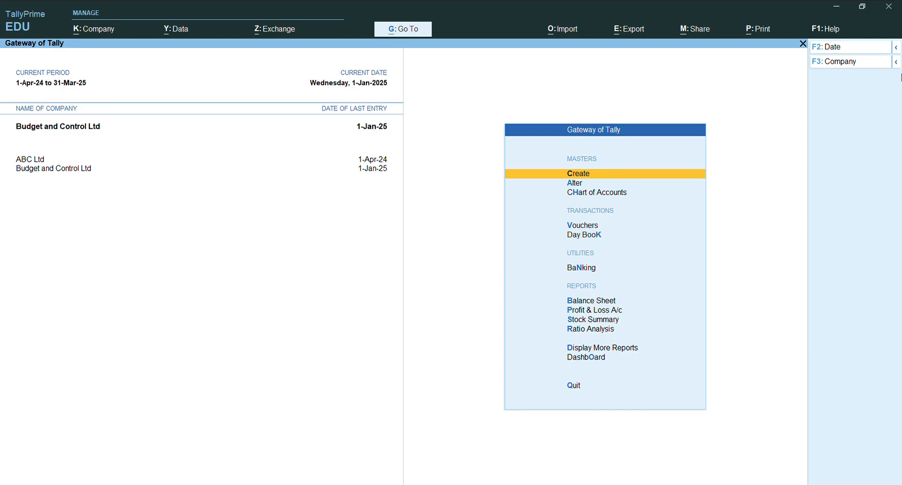
- Start a payment voucher and set its date to 01-02-2025
{"action": "key", "text": "Down"}
{"action": "key", "text": "Down"}
{"action": "key", "text": "Down"}
{"action": "key", "text": "Down"}
{"action": "key", "text": "Up"}
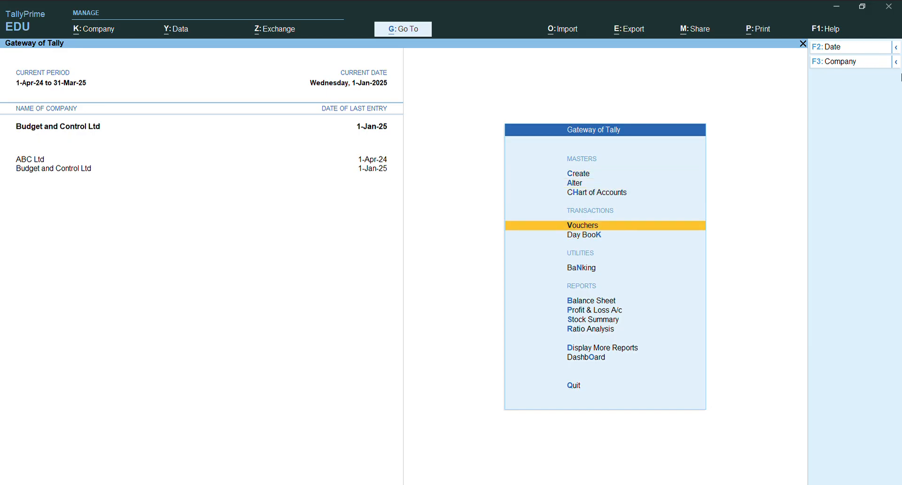
{"action": "key", "text": "Return"}
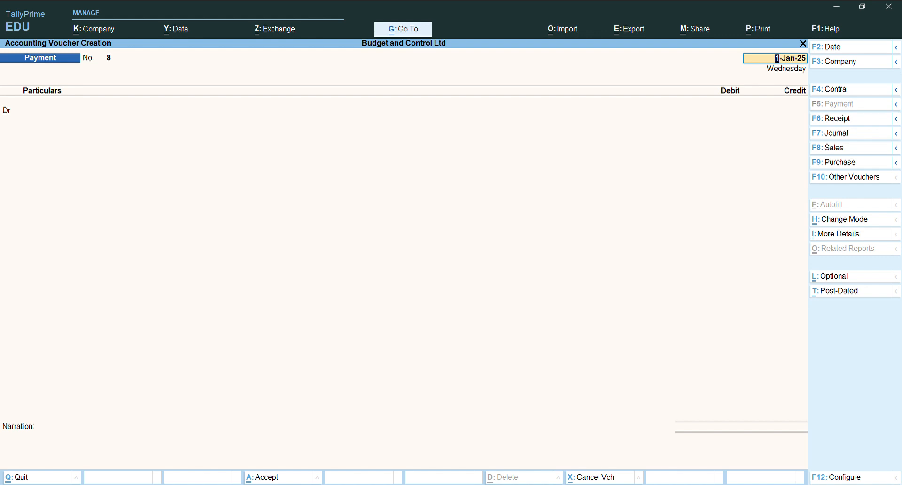
{"action": "key", "text": "F2"}
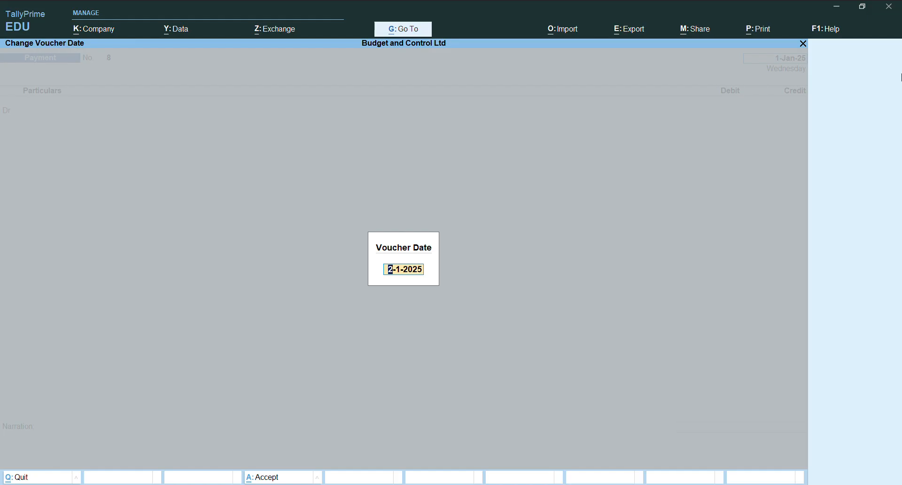
{"action": "type", "text": "01-02-2025"}
{"action": "key", "text": "Return"}
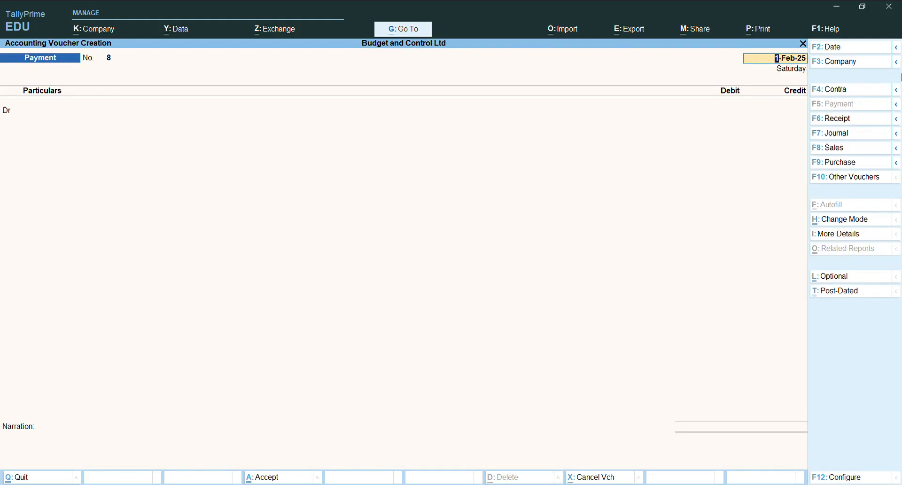
{"action": "key", "text": "Return"}
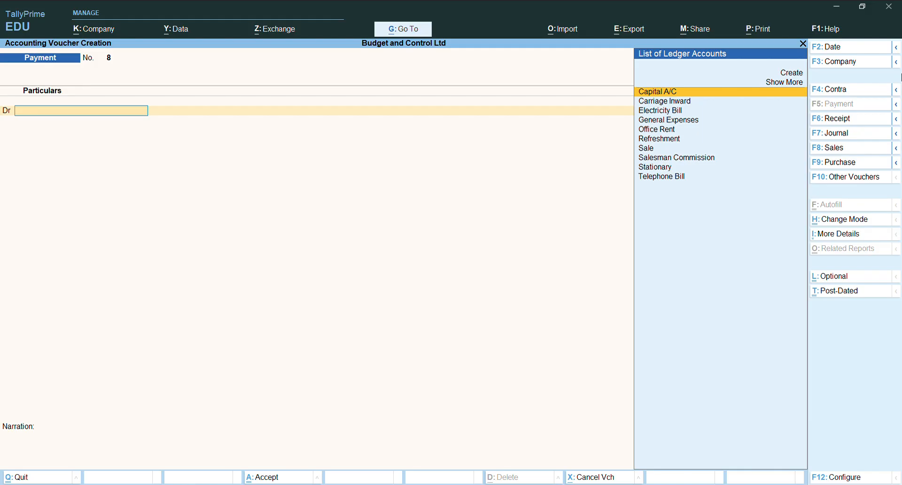
- Debit the General Expenses ledger with 1,700 in the payment voucher
{"action": "key", "text": "Down"}
{"action": "key", "text": "Down"}
{"action": "key", "text": "Down"}
{"action": "key", "text": "Return"}
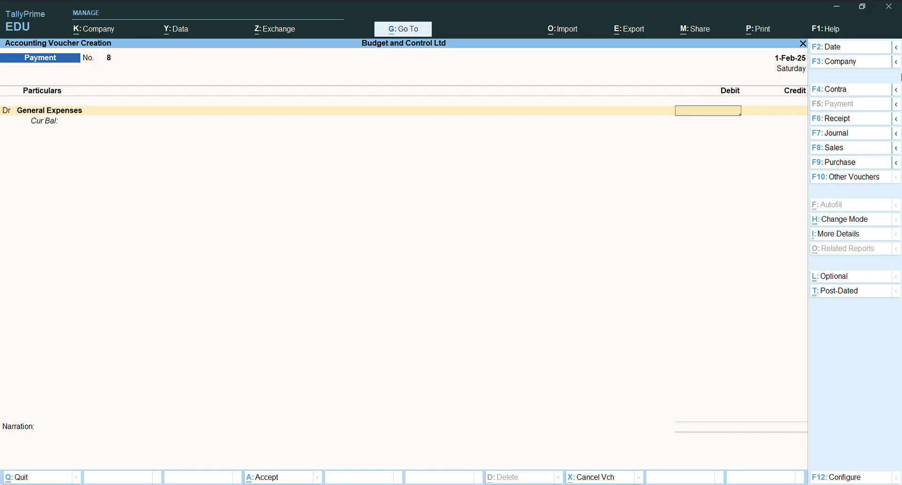
{"action": "type", "text": "1700"}
{"action": "key", "text": "Return"}
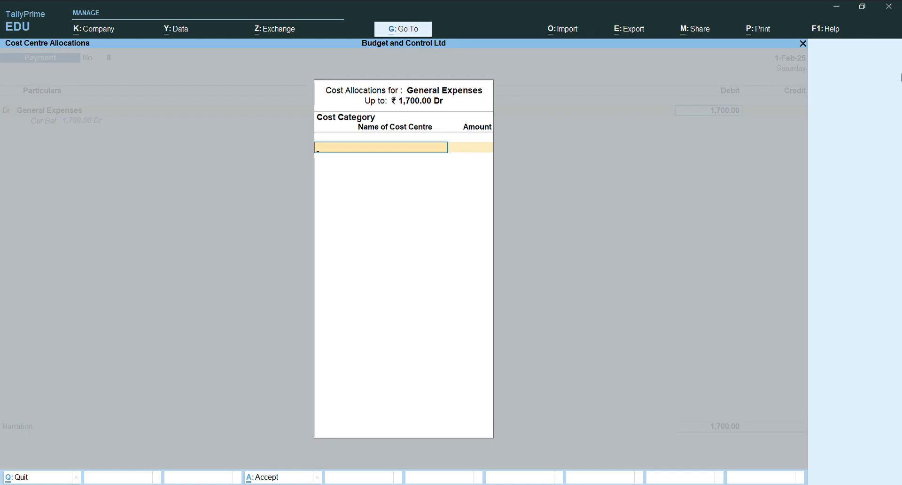
- Allocate 800 of the General Expenses amount to the Photo Frame cost centre under the Product Line category
{"action": "key", "text": "space"}
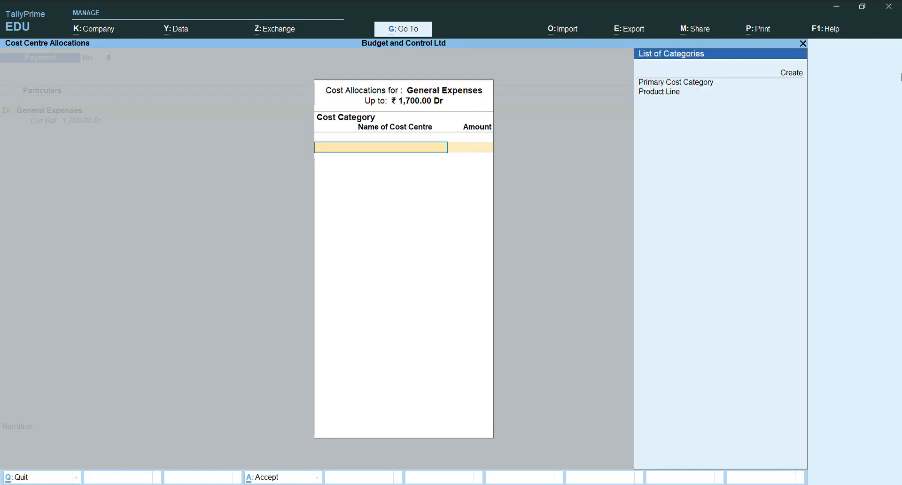
{"action": "key", "text": "Down"}
{"action": "key", "text": "Down"}
{"action": "key", "text": "Down"}
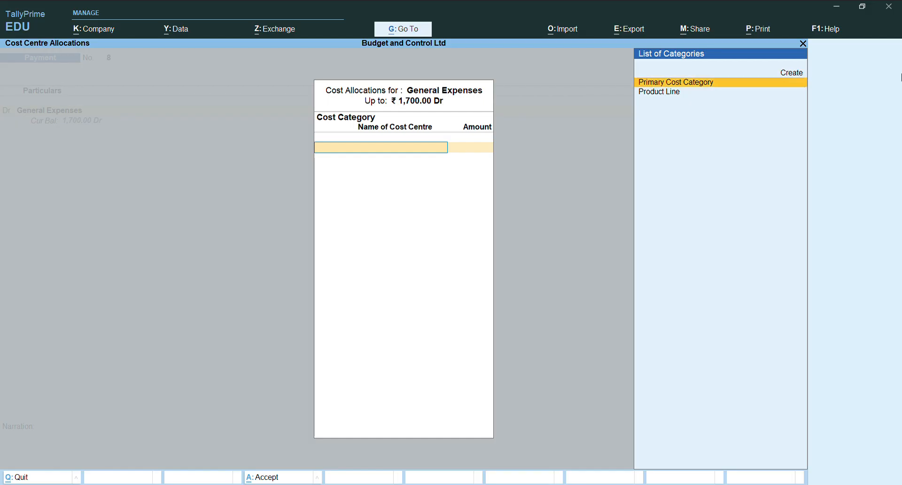
{"action": "key", "text": "Return"}
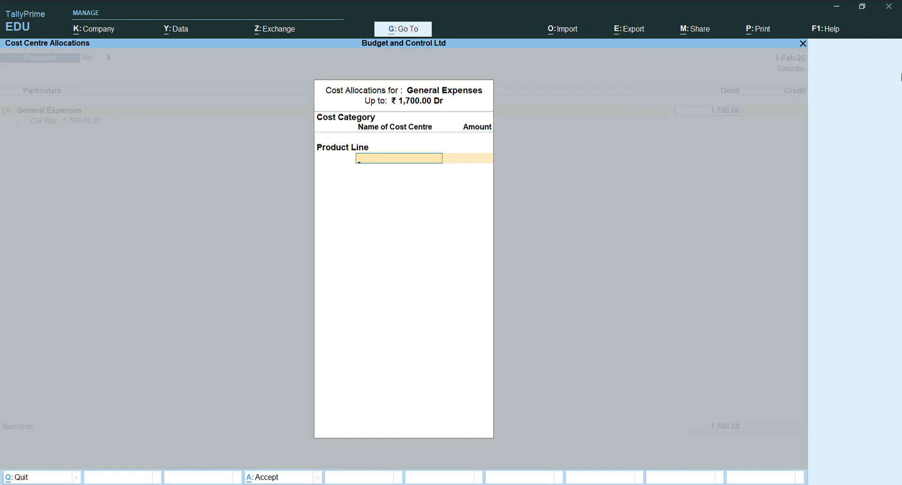
{"action": "key", "text": "space"}
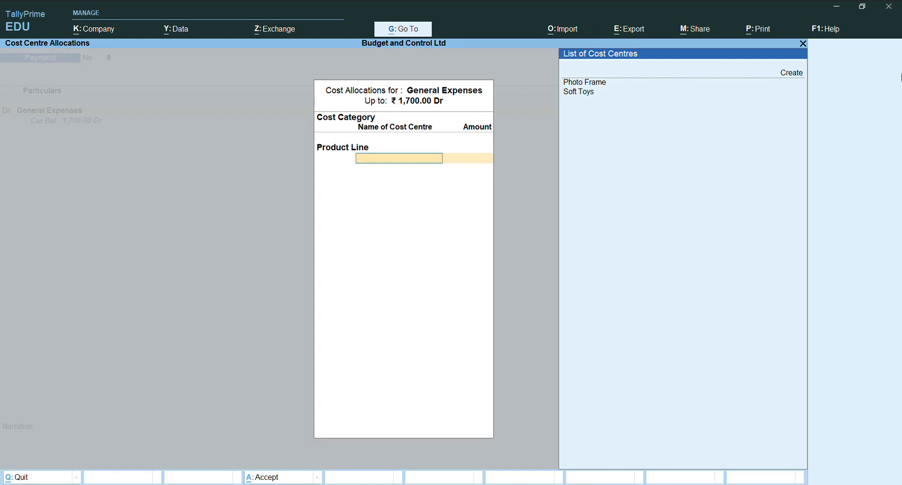
{"action": "key", "text": "Down"}
{"action": "key", "text": "Down"}
{"action": "key", "text": "Return"}
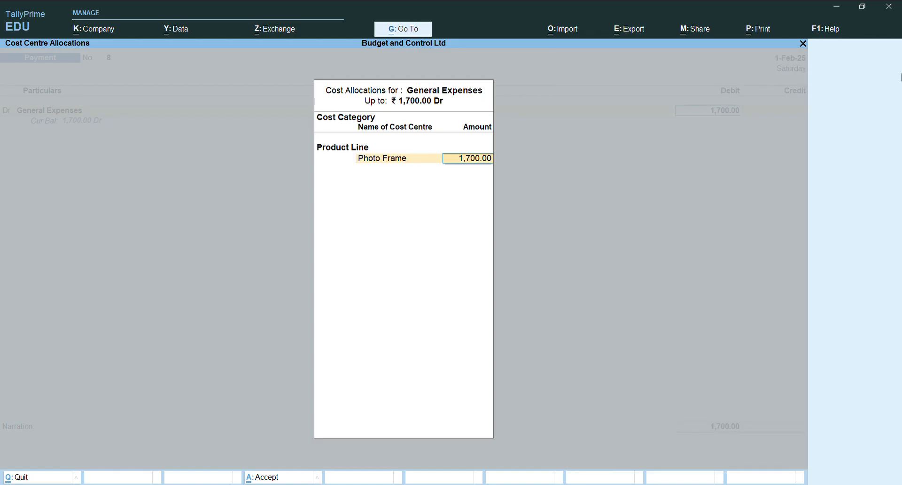
{"action": "type", "text": "800"}
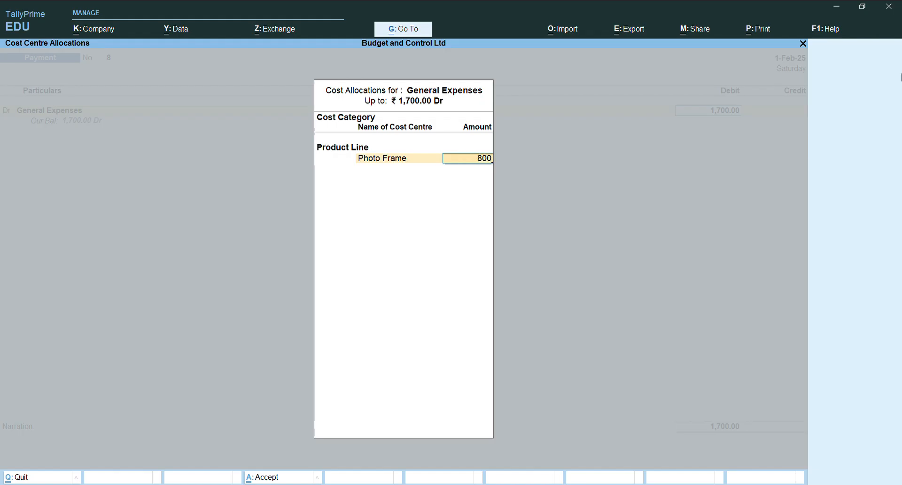
{"action": "key", "text": "Return"}
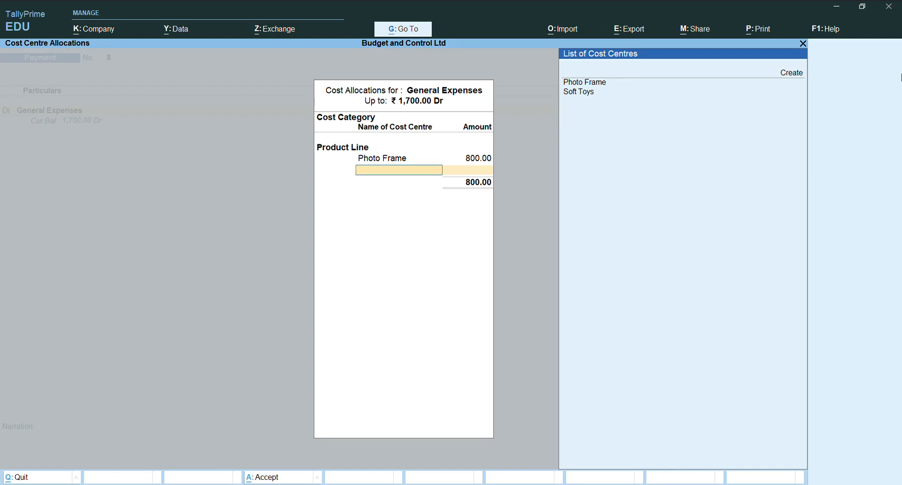
- Allocate the remaining 900 of General Expenses to the Soft Toys cost centre and finish the allocation
{"action": "key", "text": "Down"}
{"action": "key", "text": "Down"}
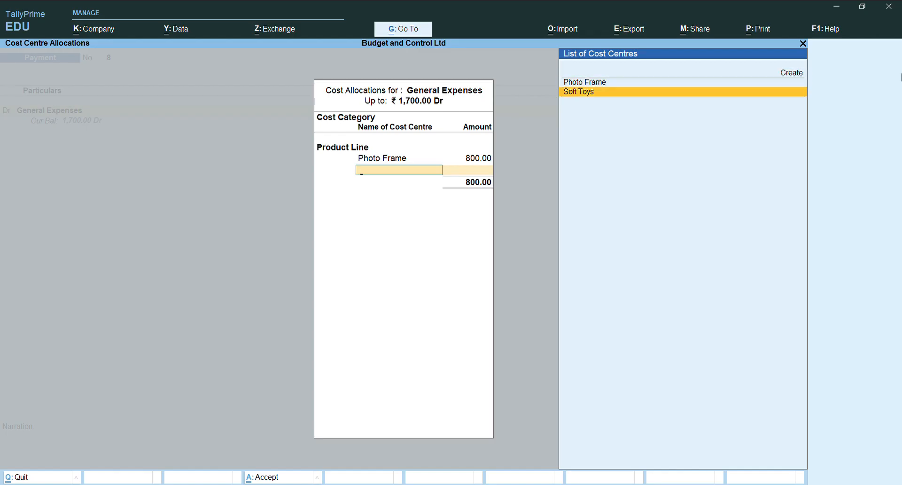
{"action": "key", "text": "Return"}
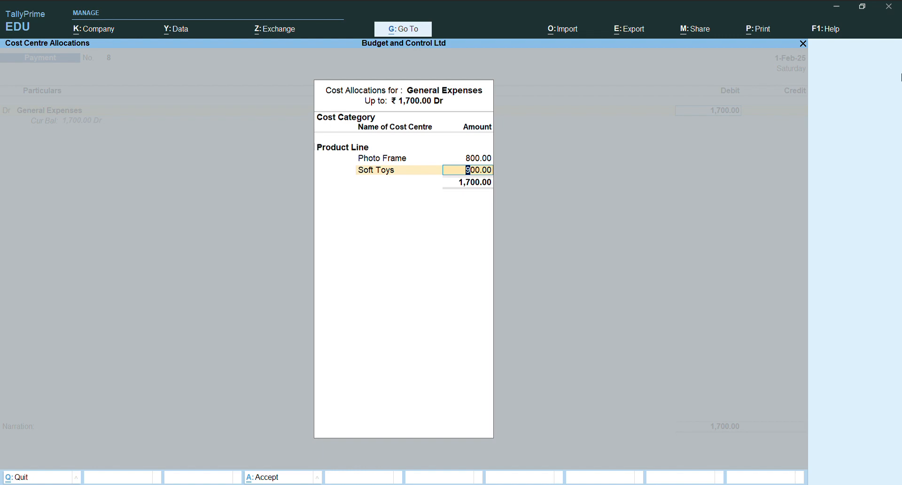
{"action": "key", "text": "Return"}
{"action": "key", "text": "Return"}
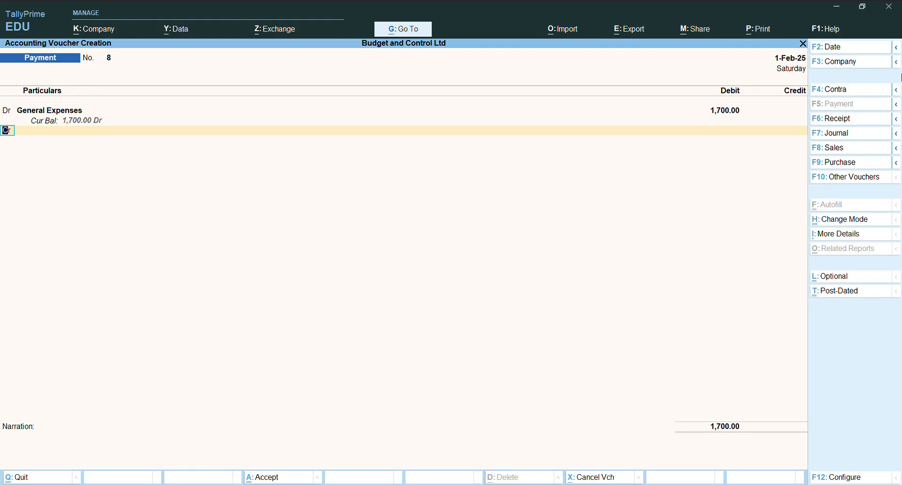
- Add a second debit line for the Salesman Commission ledger with an amount of 1,900
{"action": "type", "text": "d"}
{"action": "key", "text": "Return"}
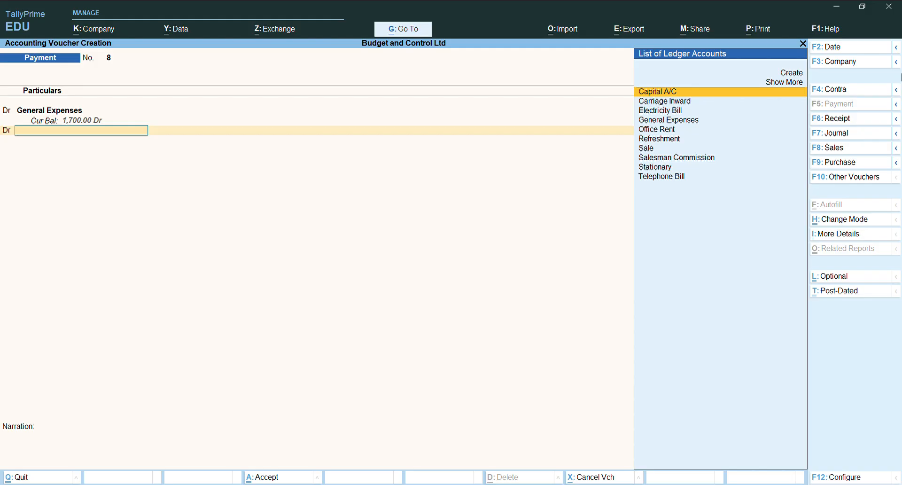
{"action": "key", "text": "Down"}
{"action": "key", "text": "Down"}
{"action": "key", "text": "Down"}
{"action": "key", "text": "Down"}
{"action": "key", "text": "Down"}
{"action": "key", "text": "Down"}
{"action": "key", "text": "Down"}
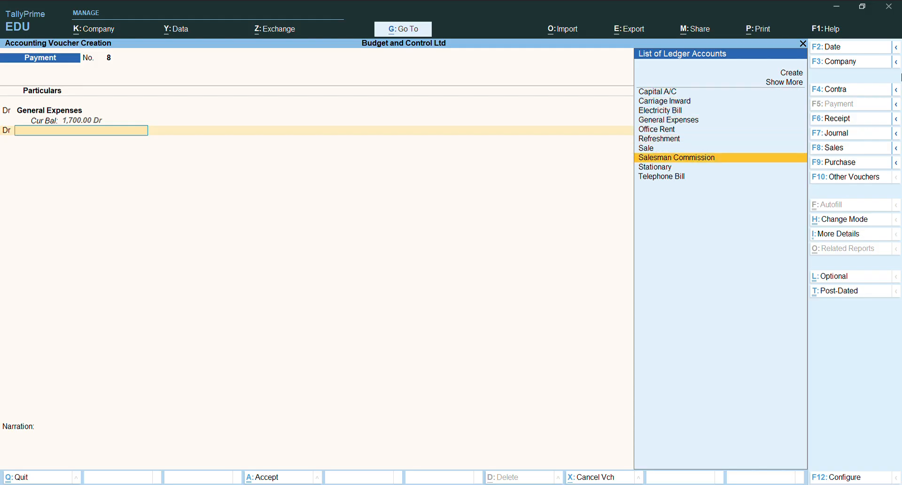
{"action": "key", "text": "Return"}
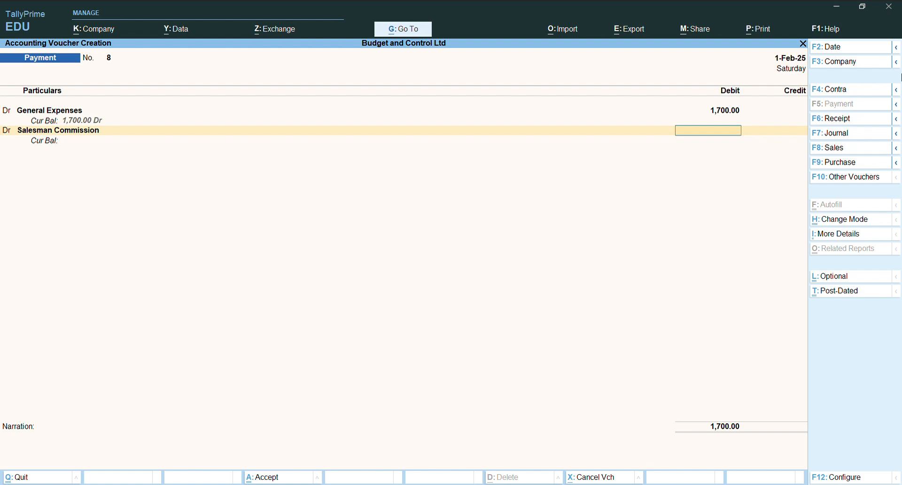
{"action": "type", "text": "1900"}
{"action": "key", "text": "Return"}
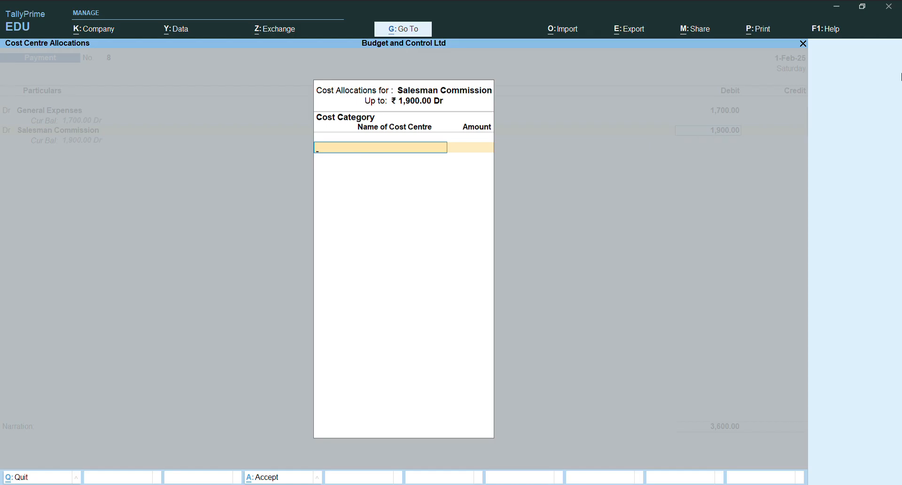
- Allocate 900 of the Salesman Commission to the Photo Frame cost centre under the Product Line category
{"action": "key", "text": "space"}
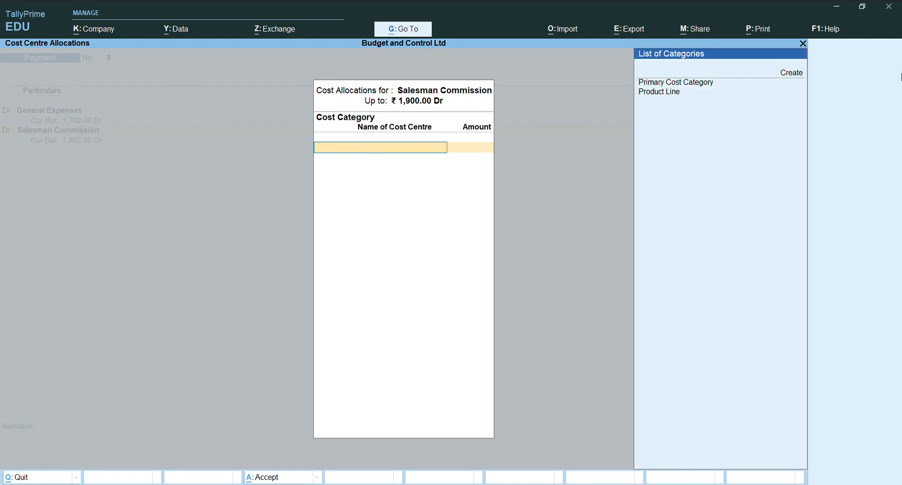
{"action": "key", "text": "Down"}
{"action": "key", "text": "Down"}
{"action": "key", "text": "Down"}
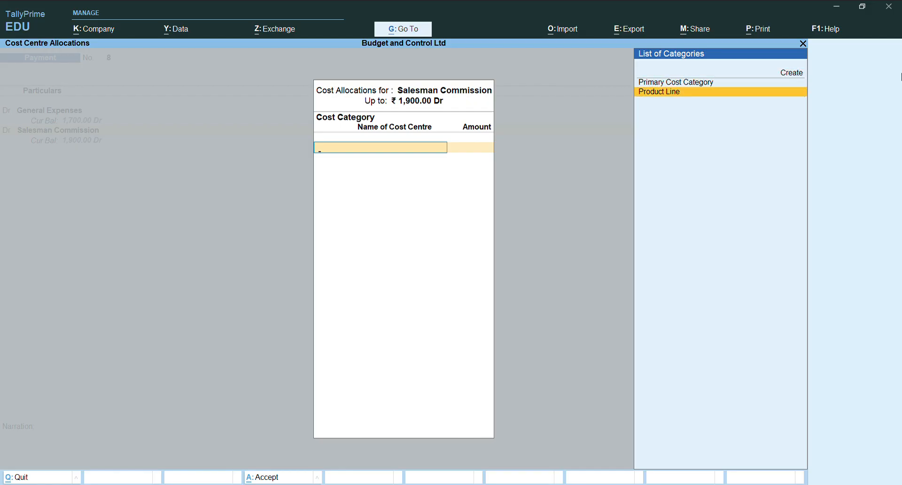
{"action": "key", "text": "Return"}
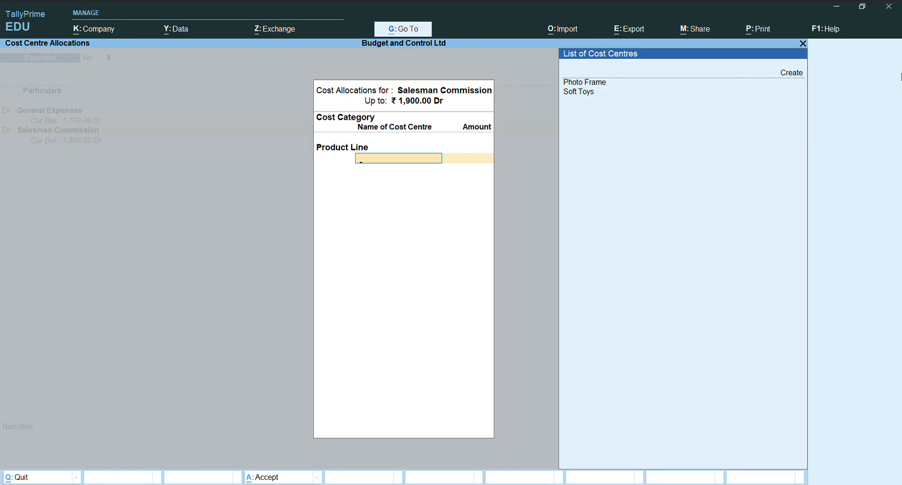
{"action": "key", "text": "Down"}
{"action": "key", "text": "Return"}
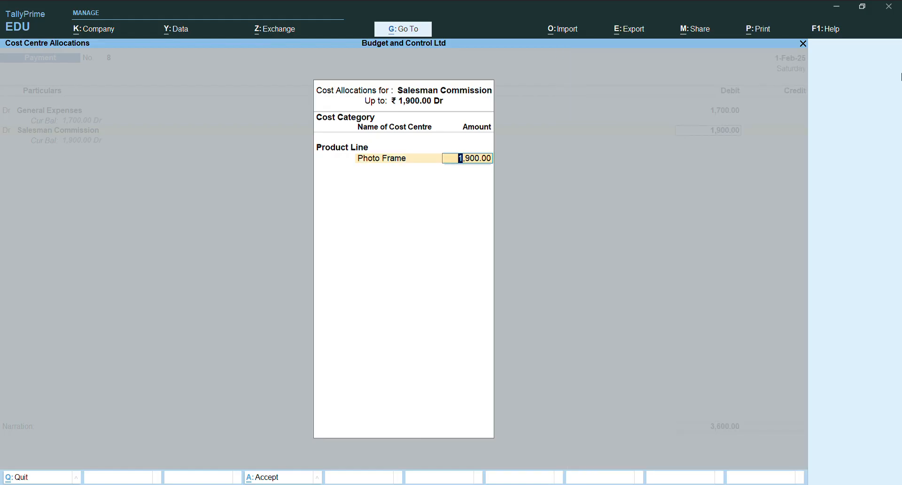
{"action": "type", "text": "900"}
{"action": "key", "text": "Return"}
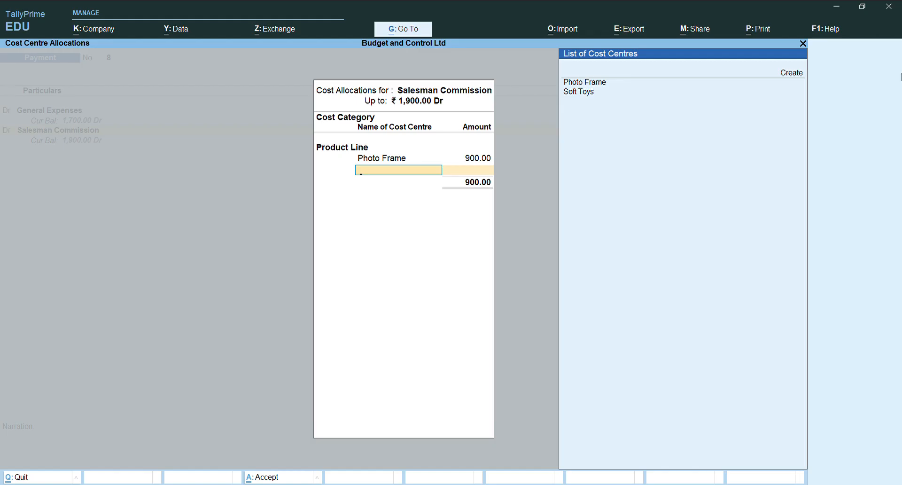
- Allocate the remaining 1,000 of Salesman Commission to the Soft Toys cost centre and finish the allocation
{"action": "key", "text": "Down"}
{"action": "key", "text": "Down"}
{"action": "key", "text": "Return"}
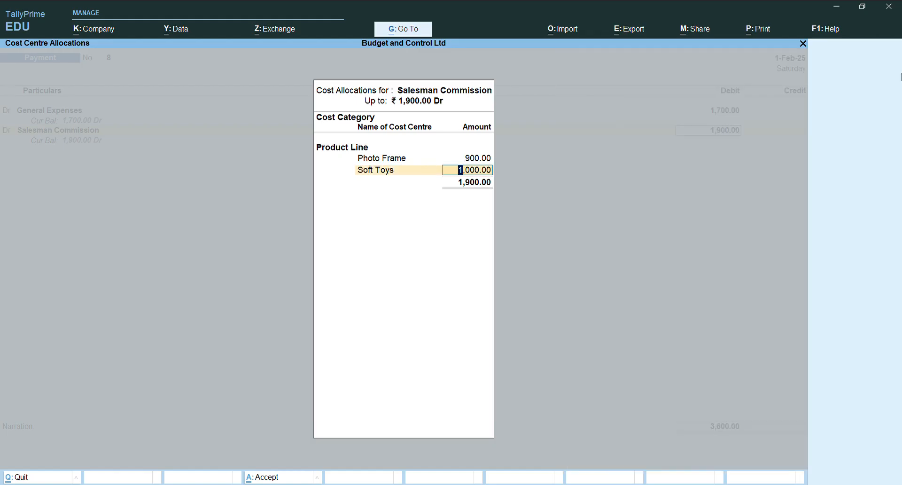
{"action": "key", "text": "Return"}
{"action": "key", "text": "Return"}
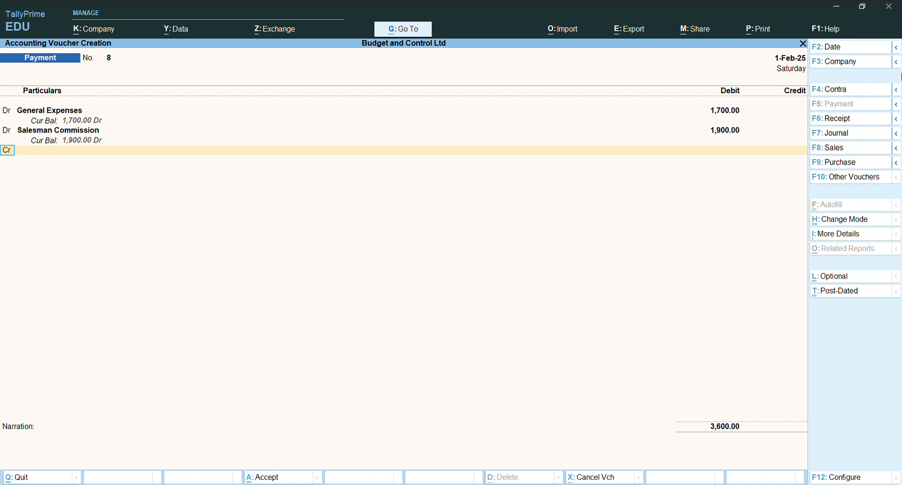
- Credit the Cash ledger with 3,600 and save the payment voucher without a narration
{"action": "key", "text": "Return"}
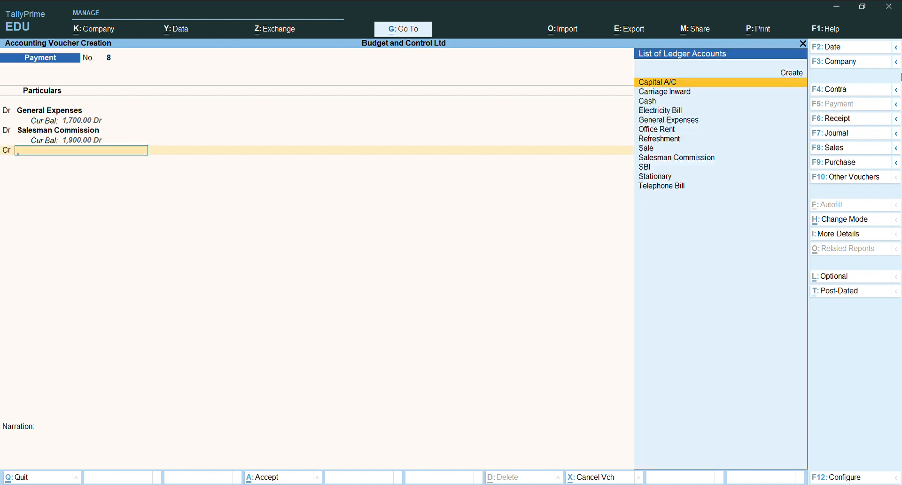
{"action": "key", "text": "Down"}
{"action": "key", "text": "Down"}
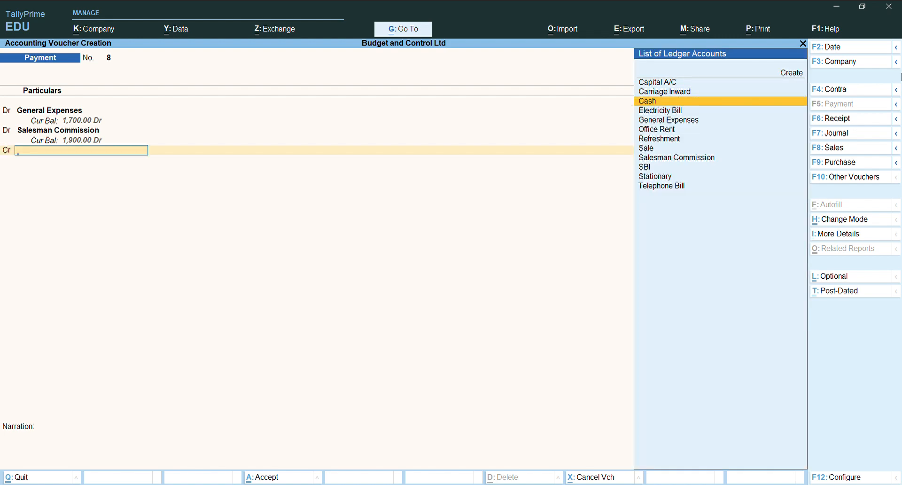
{"action": "key", "text": "Return"}
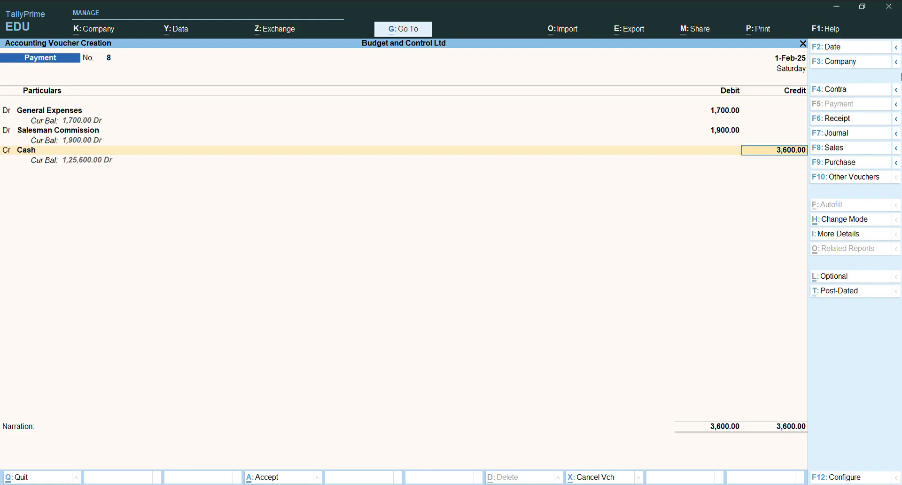
{"action": "key", "text": "Return"}
{"action": "key", "text": "Return"}
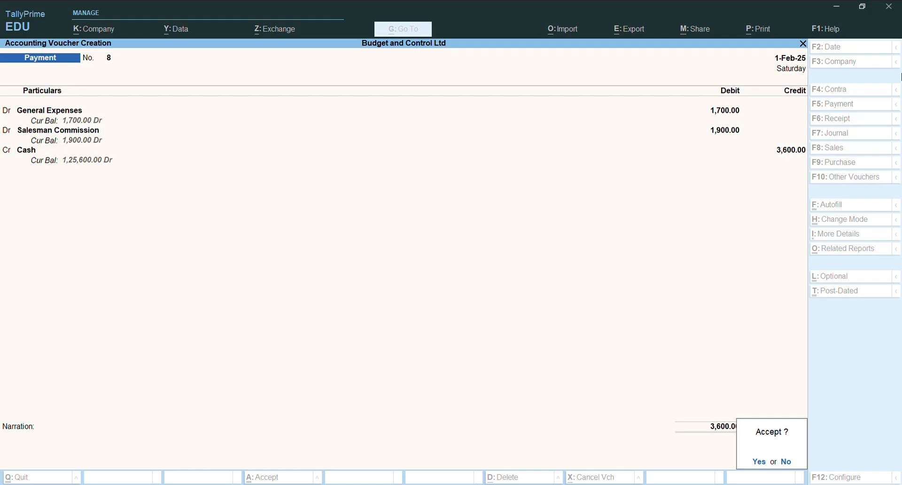
{"action": "key", "text": "Return"}
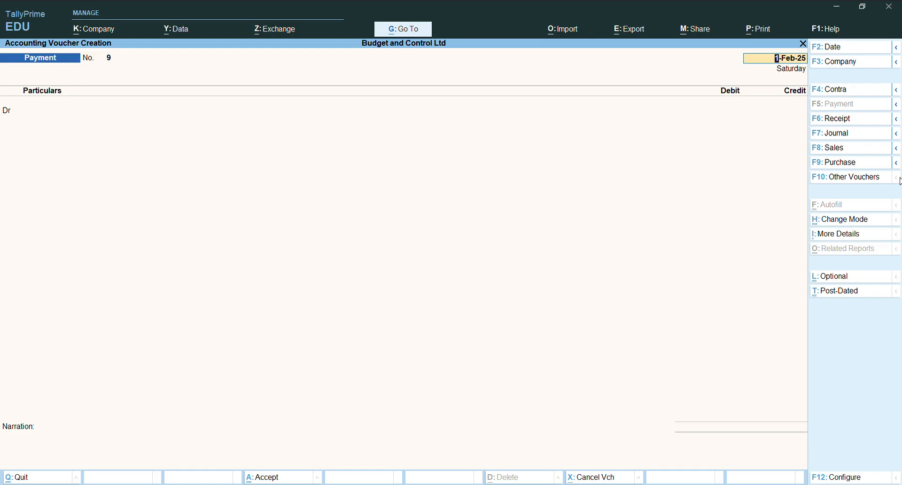
- Set the date of the new payment voucher to 01-03-2025
{"action": "key", "text": "F2"}
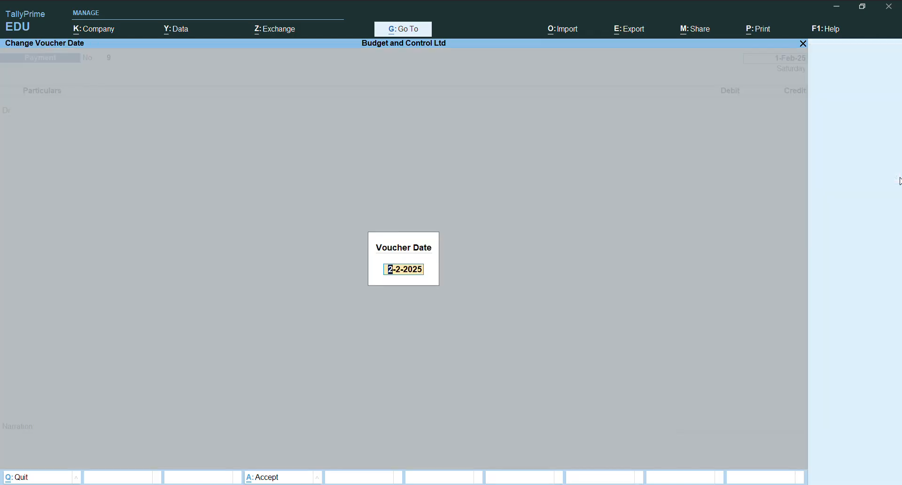
{"action": "type", "text": "01-03-2025"}
{"action": "key", "text": "Return"}
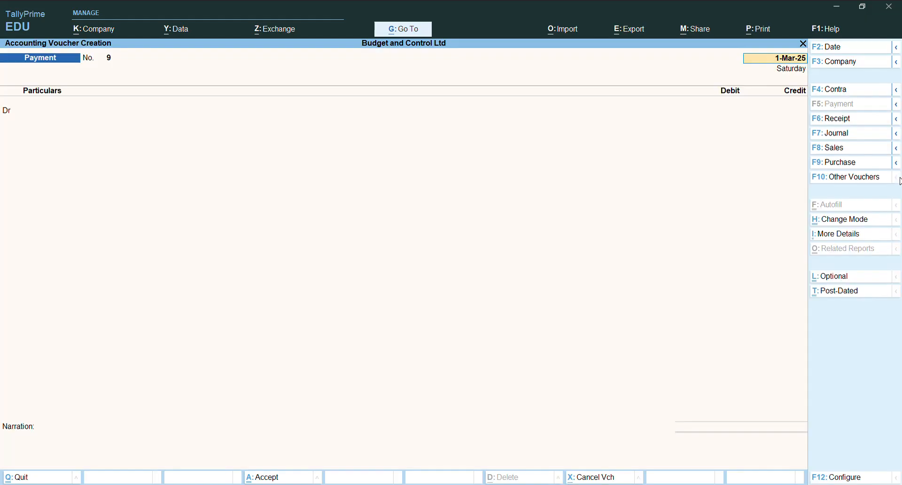
{"action": "key", "text": "Return"}
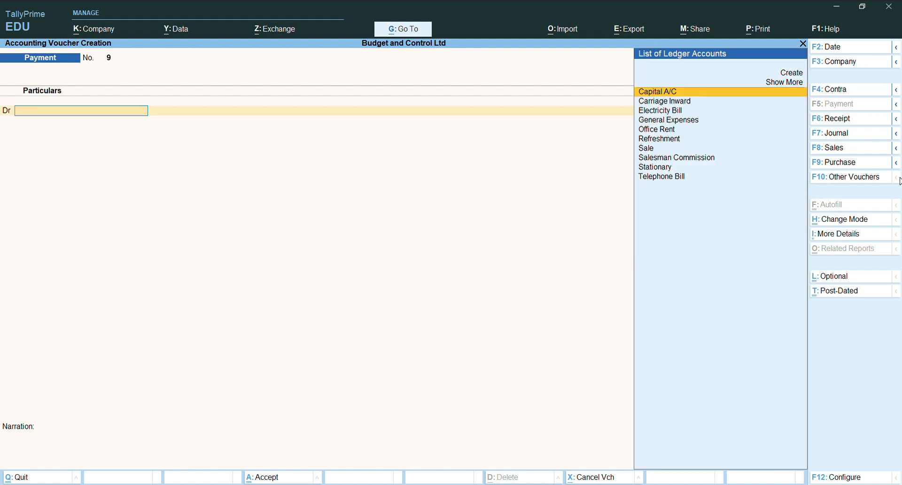
- Debit the General Expenses ledger with 1,700 in the March payment voucher
{"action": "key", "text": "Down"}
{"action": "key", "text": "Down"}
{"action": "key", "text": "Down"}
{"action": "key", "text": "Return"}
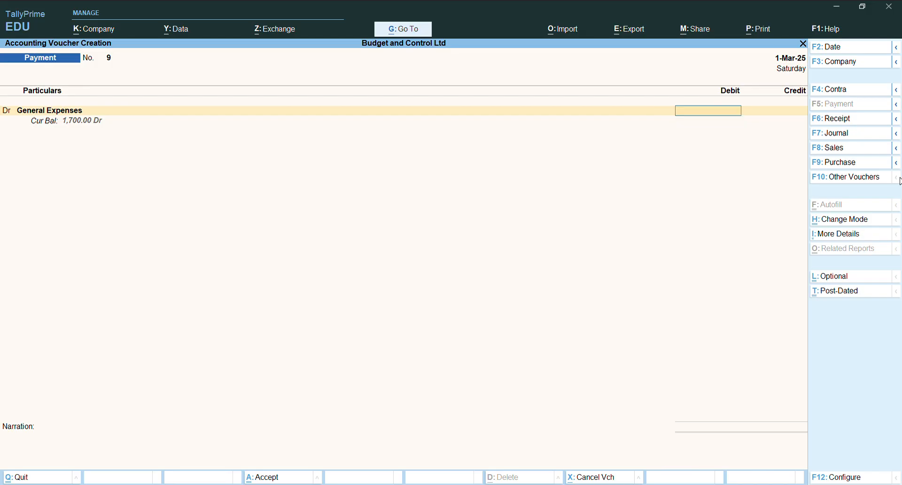
{"action": "type", "text": "1700"}
{"action": "key", "text": "Return"}
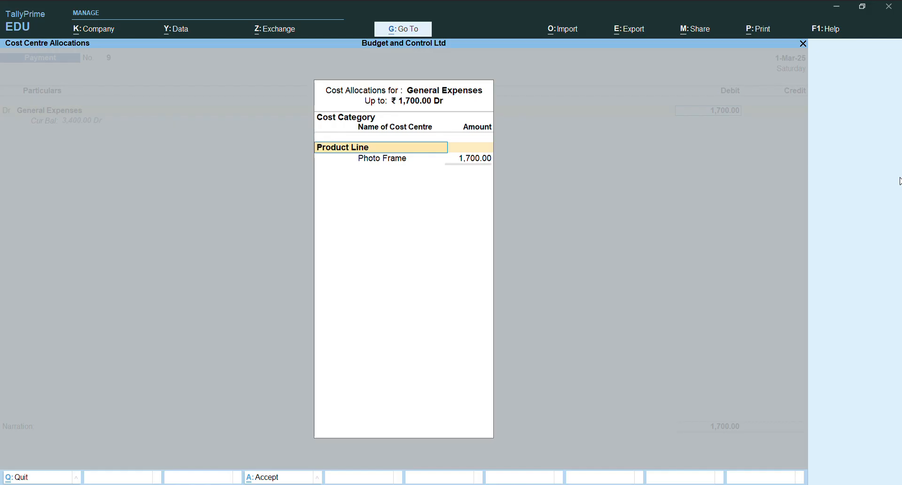
- Allocate 700 of General Expenses to the Photo Frame cost centre under the Product Line category
{"action": "key", "text": "Return"}
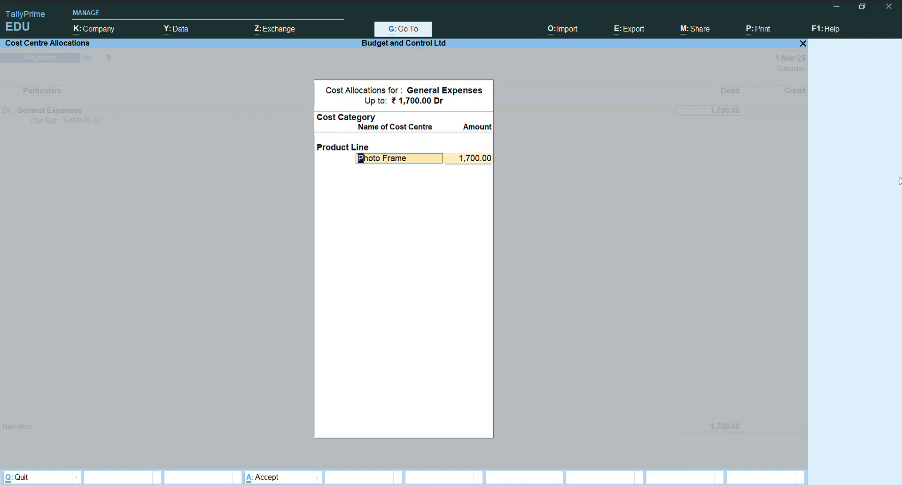
{"action": "type", "text": "c"}
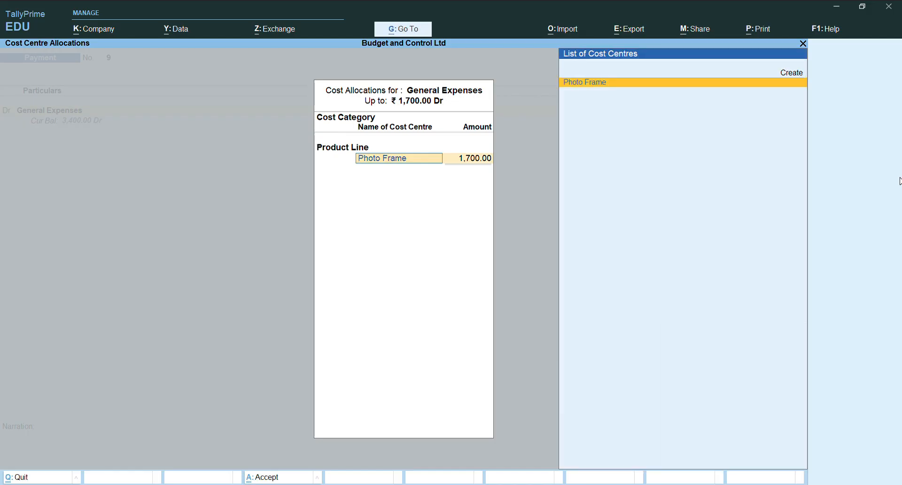
{"action": "key", "text": "Return"}
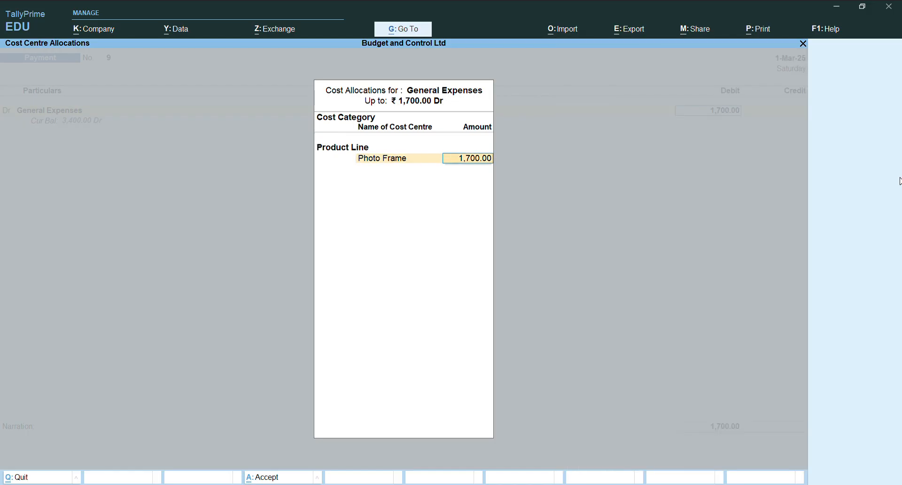
{"action": "type", "text": "700"}
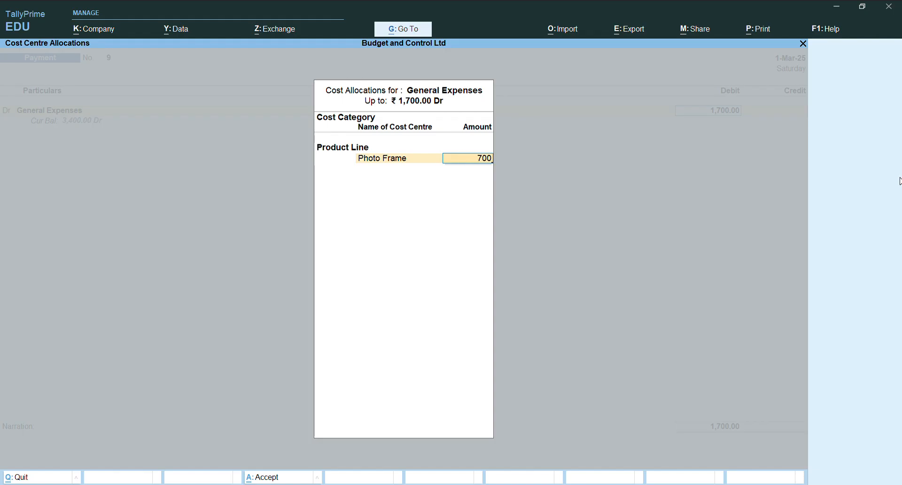
{"action": "key", "text": "Return"}
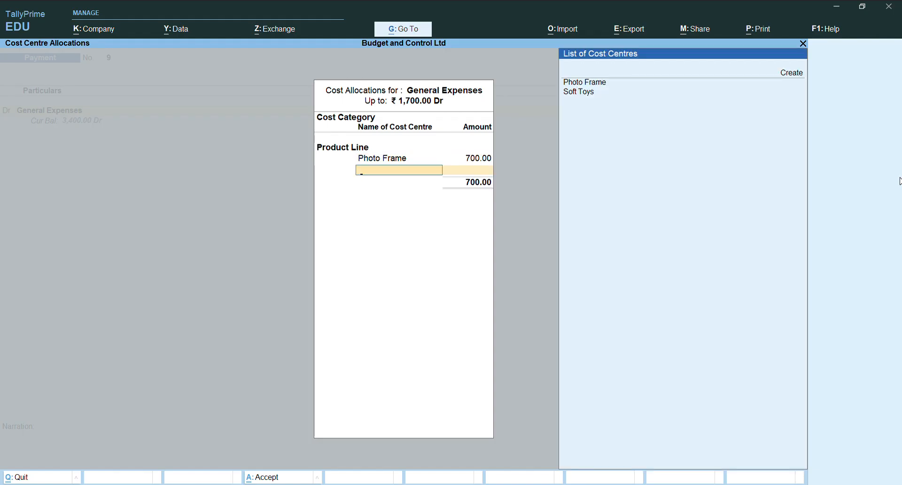
- Allocate the remaining General Expenses amount to the Soft Toys cost centre and finish the allocation
{"action": "key", "text": "Down"}
{"action": "key", "text": "Down"}
{"action": "key", "text": "Down"}
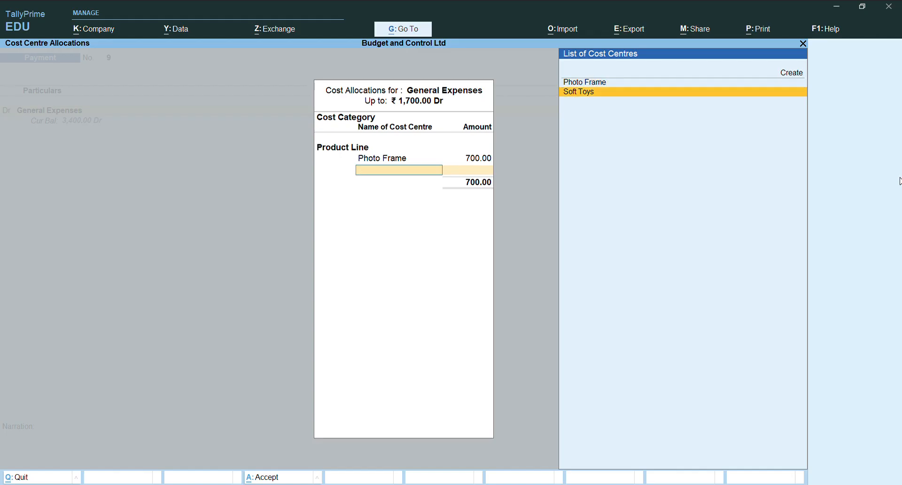
{"action": "key", "text": "Return"}
{"action": "key", "text": "Return"}
{"action": "key", "text": "Return"}
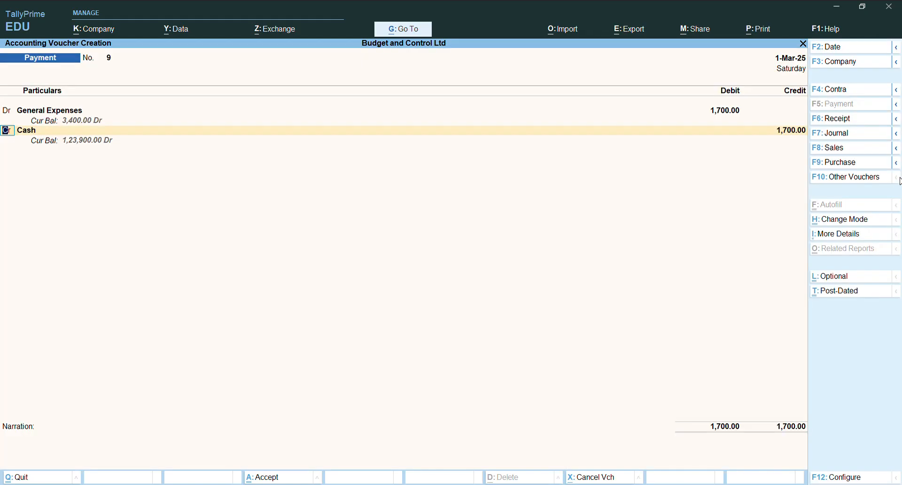
- Add a second debit line to the March payment voucher for the Salesman Commission ledger with 2,000
{"action": "type", "text": "d"}
{"action": "key", "text": "Return"}
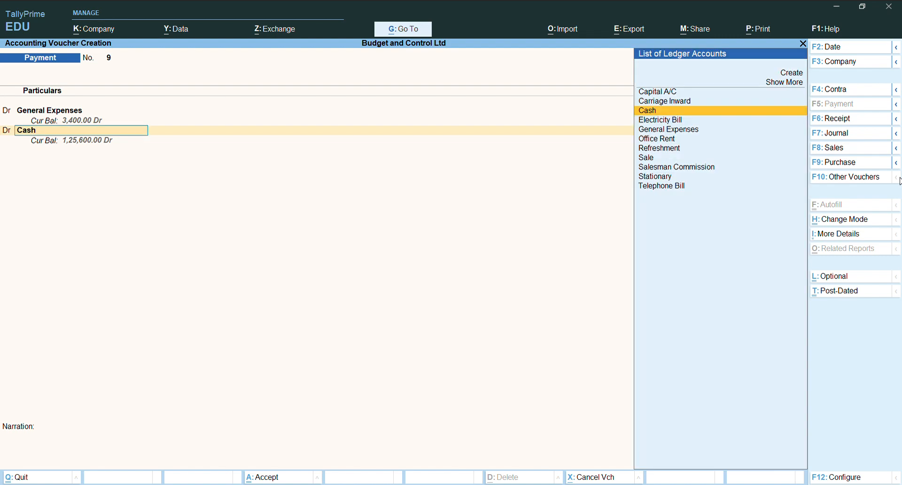
{"action": "key", "text": "Down"}
{"action": "key", "text": "Down"}
{"action": "key", "text": "Down"}
{"action": "key", "text": "Down"}
{"action": "key", "text": "Down"}
{"action": "key", "text": "Down"}
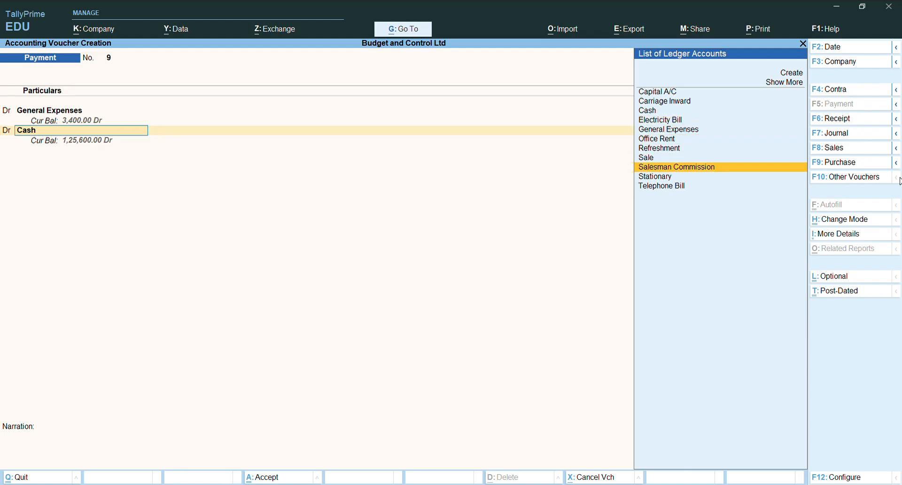
{"action": "key", "text": "Return"}
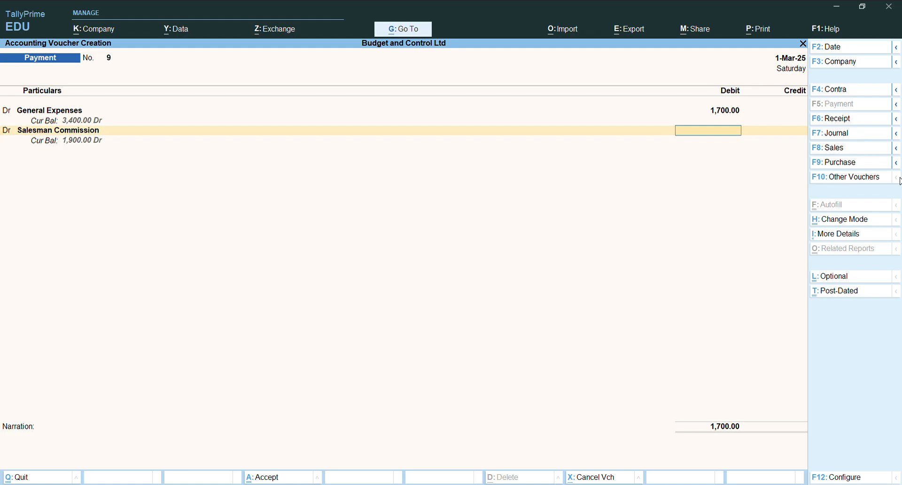
{"action": "type", "text": "2000"}
{"action": "key", "text": "Return"}
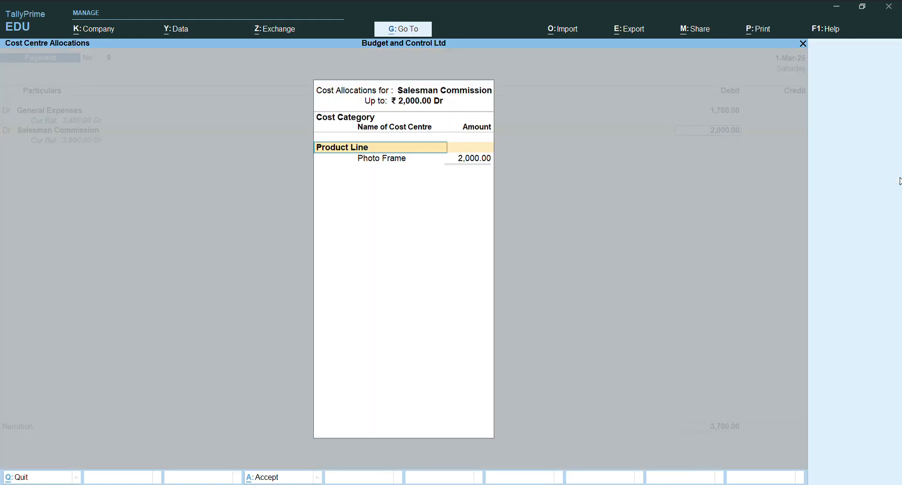
- Allocate 800 of Salesman Commission to the Photo Frame cost centre under the Product Line category
{"action": "key", "text": "Return"}
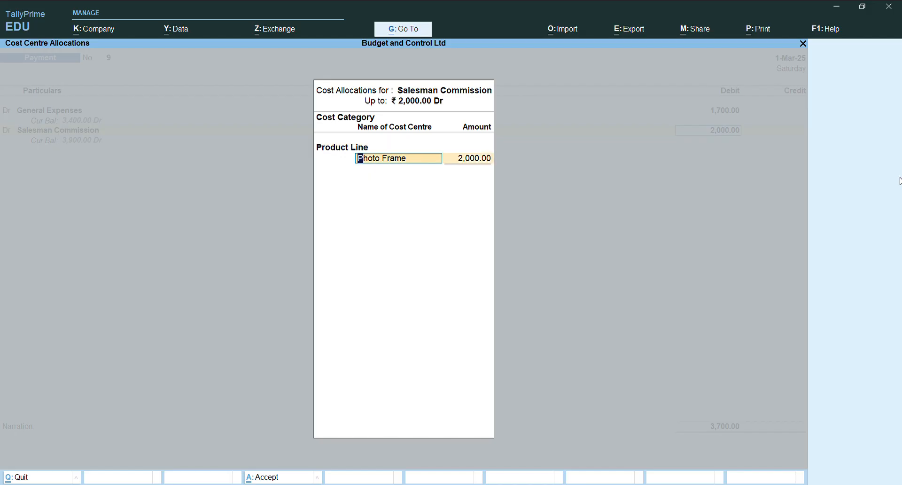
{"action": "key", "text": "Return"}
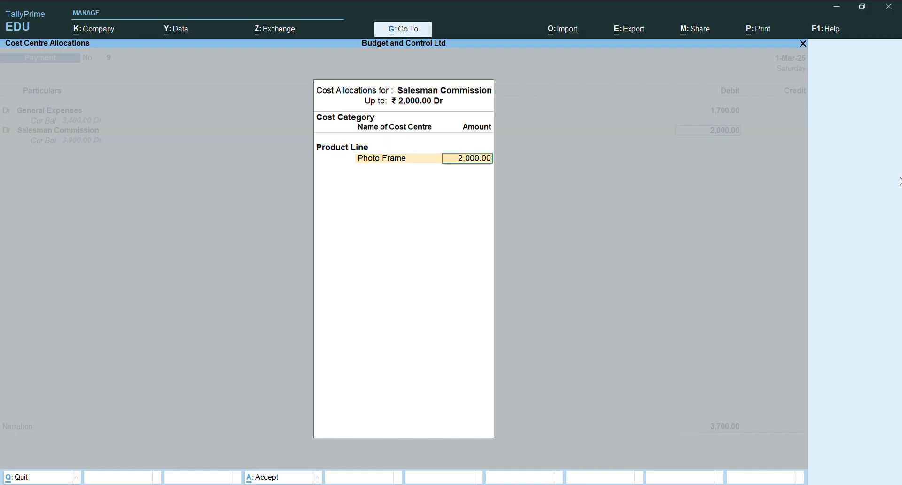
{"action": "type", "text": "800"}
{"action": "key", "text": "Return"}
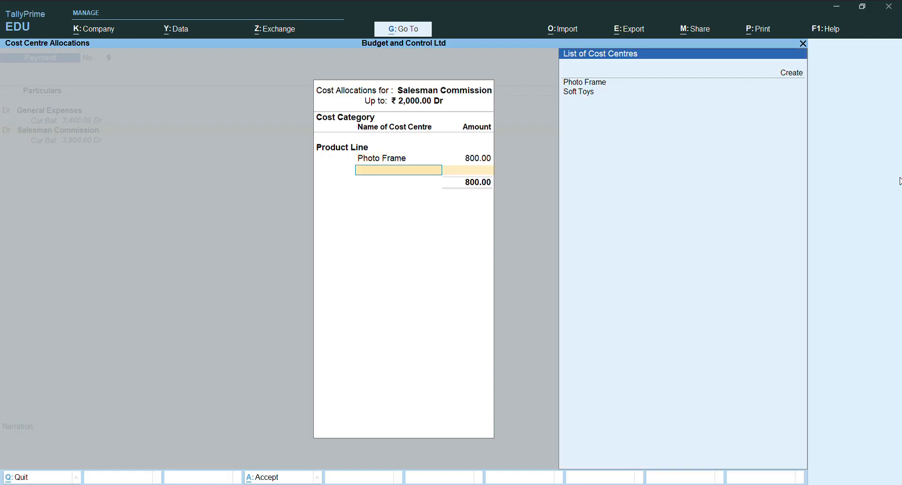
- Allocate 1,200 of Salesman Commission to the Soft Toys cost centre and finish the allocation
{"action": "key", "text": "Down"}
{"action": "key", "text": "Down"}
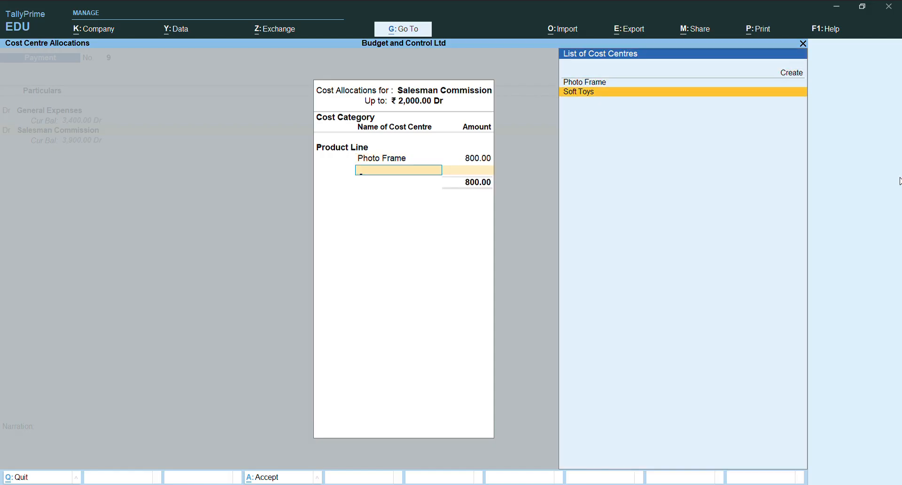
{"action": "key", "text": "Return"}
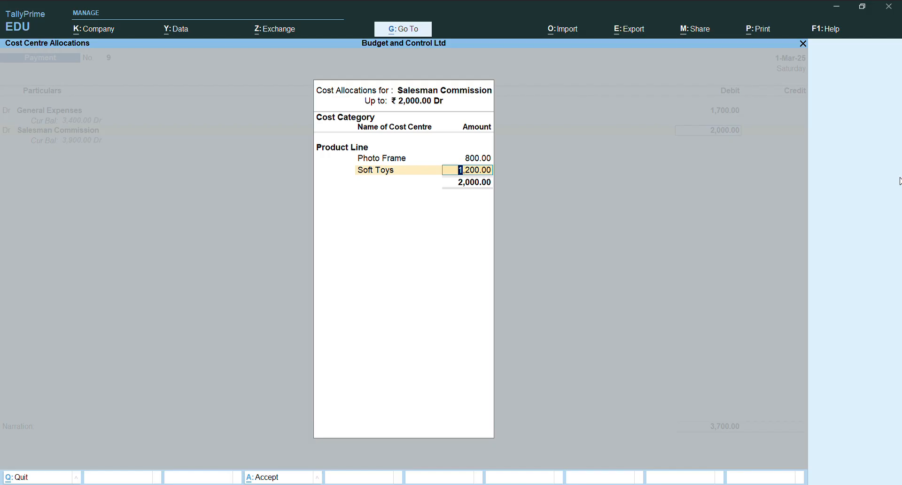
{"action": "type", "text": "1200"}
{"action": "key", "text": "Return"}
{"action": "key", "text": "Return"}
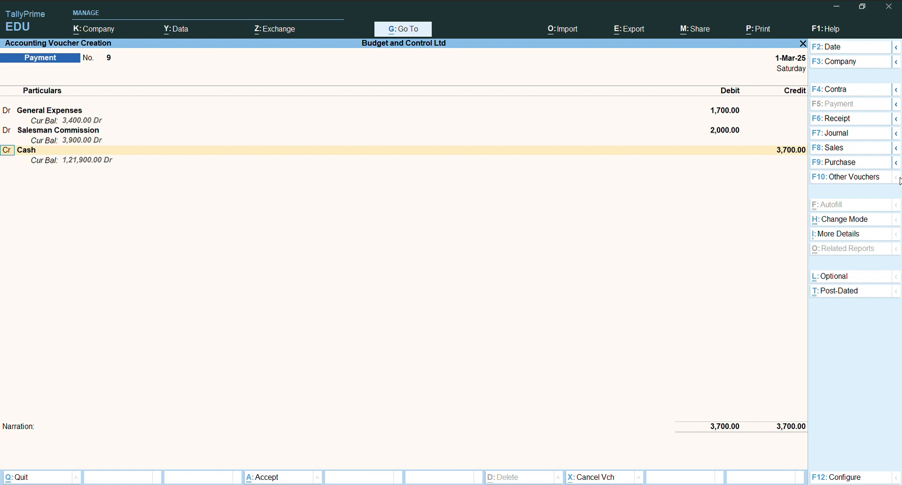
- Credit the Cash ledger with 3,700 and save the March payment voucher without a narration
{"action": "key", "text": "Return"}
{"action": "key", "text": "Return"}
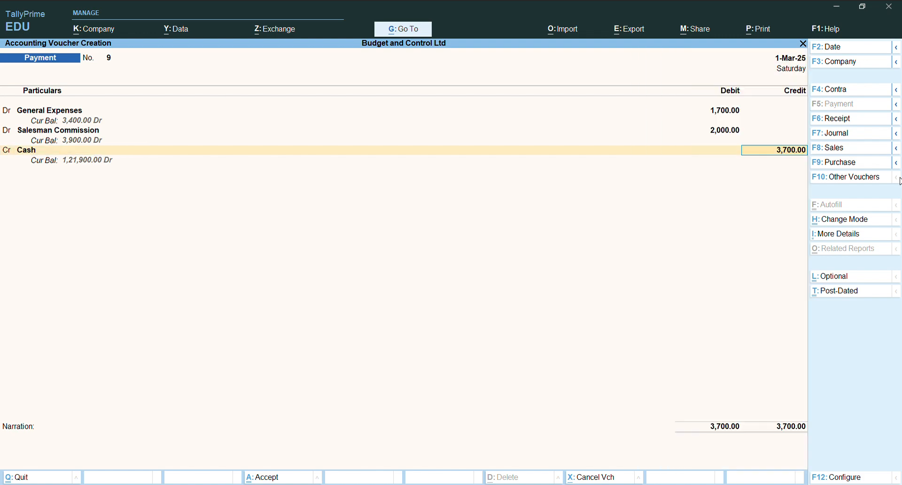
{"action": "key", "text": "Return"}
{"action": "key", "text": "Return"}
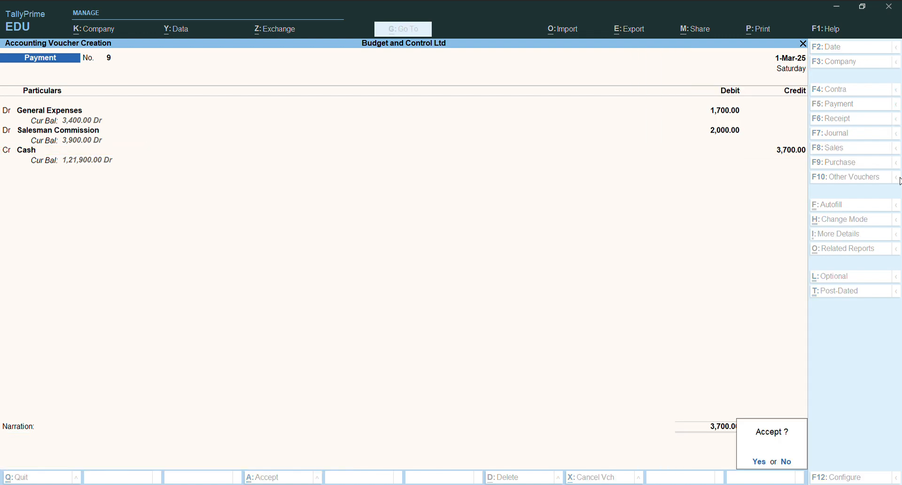
{"action": "key", "text": "Return"}
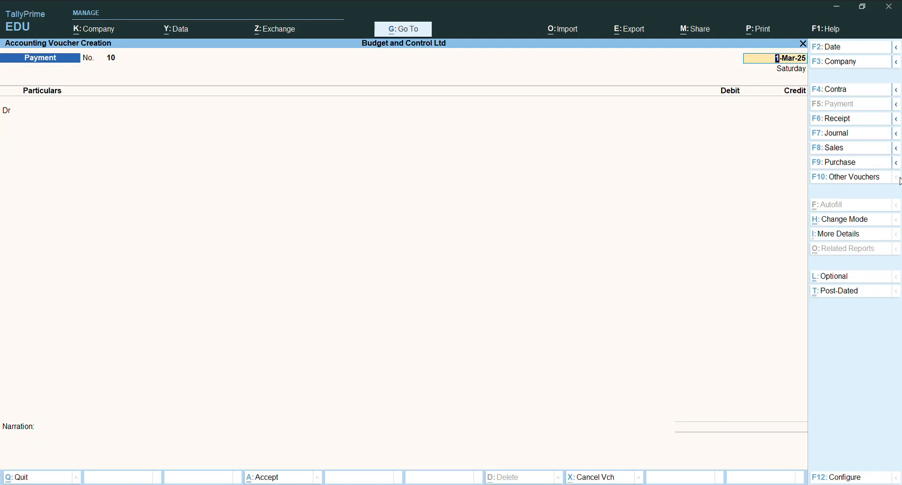